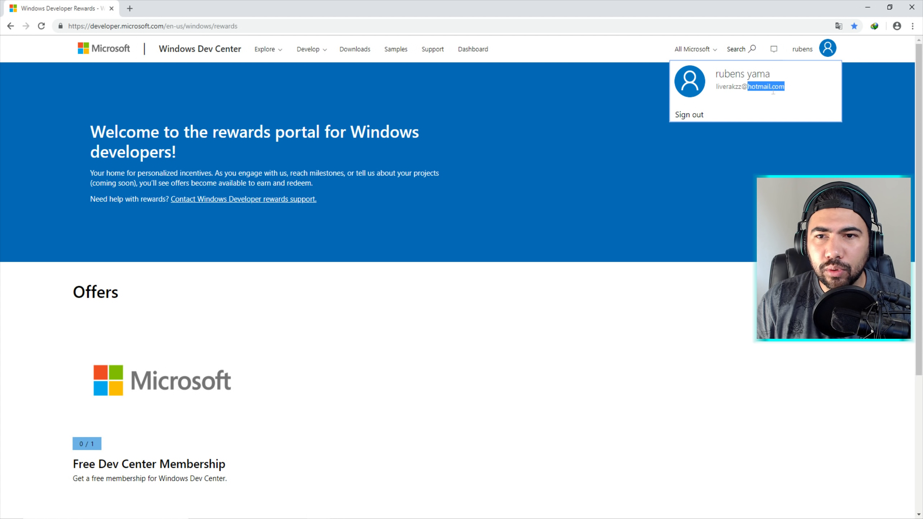
Clear the partial text highlight in the signed-in account details
left_click(752, 91)
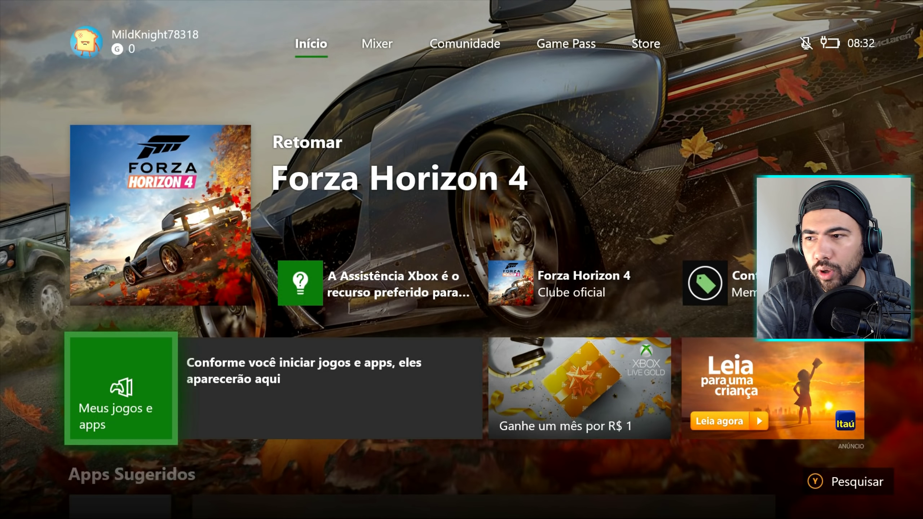
key("Up")
key("Up")
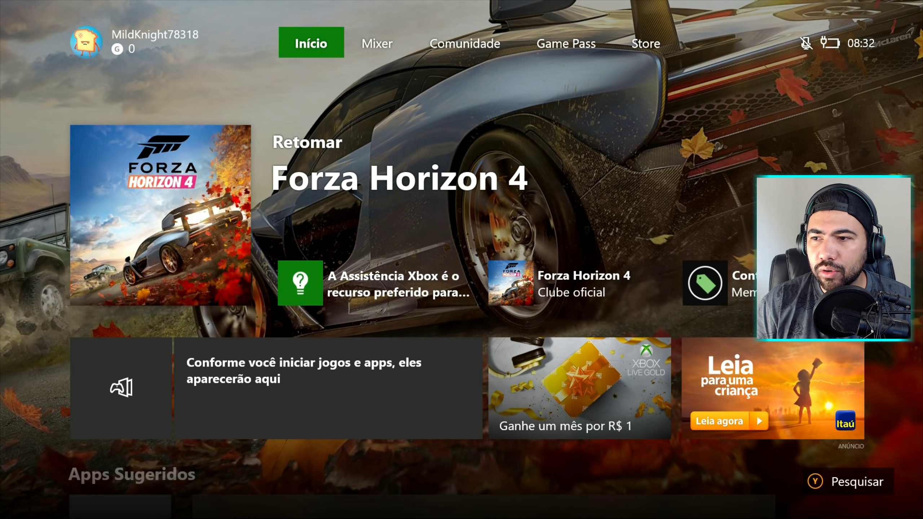
key("Left")
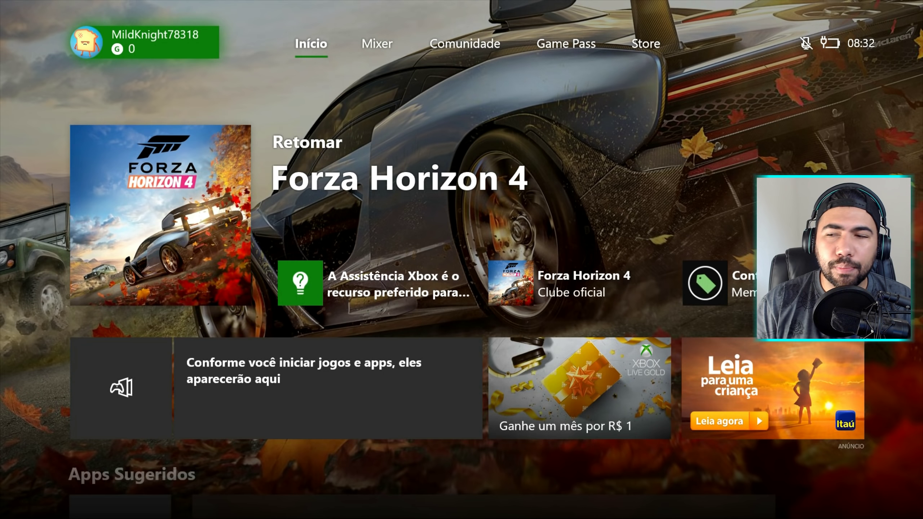
key("Left")
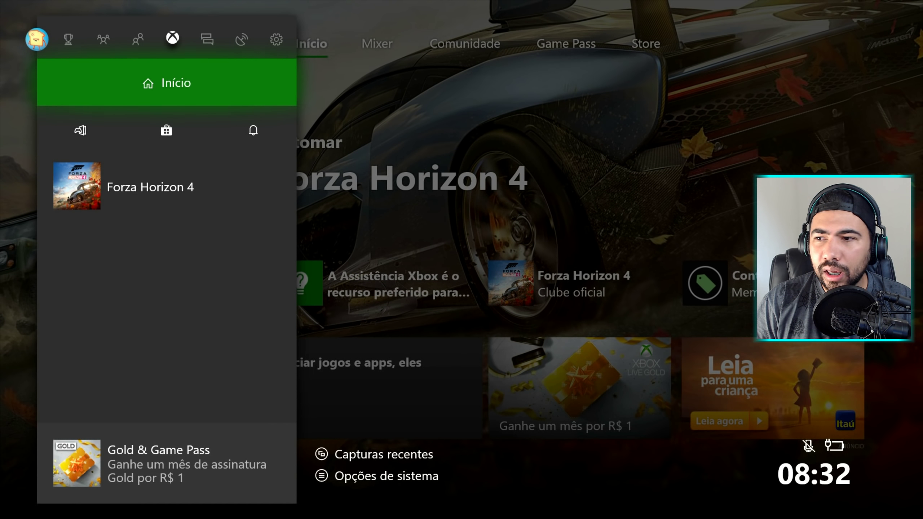
key("Escape")
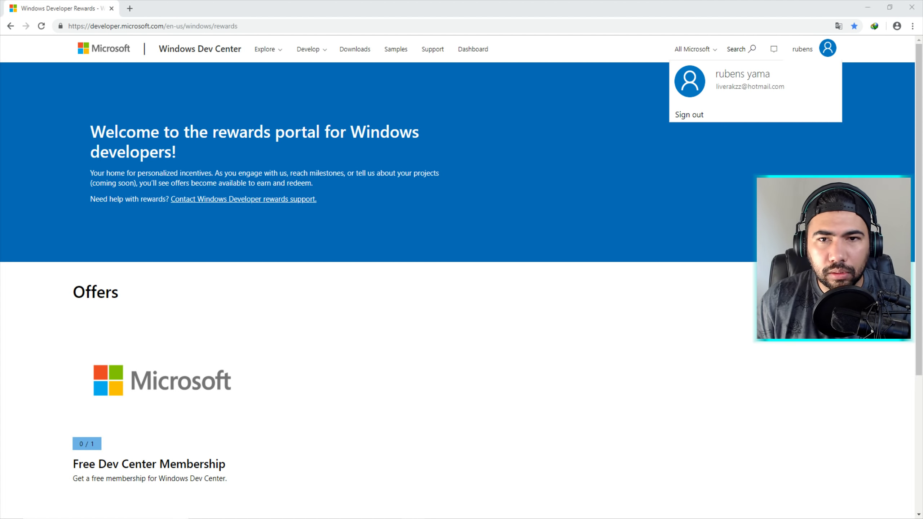
Translate the rewards page with Traduzir para o português and open the Free Dev Center Membership offer
scroll(424, 341, "down", 4)
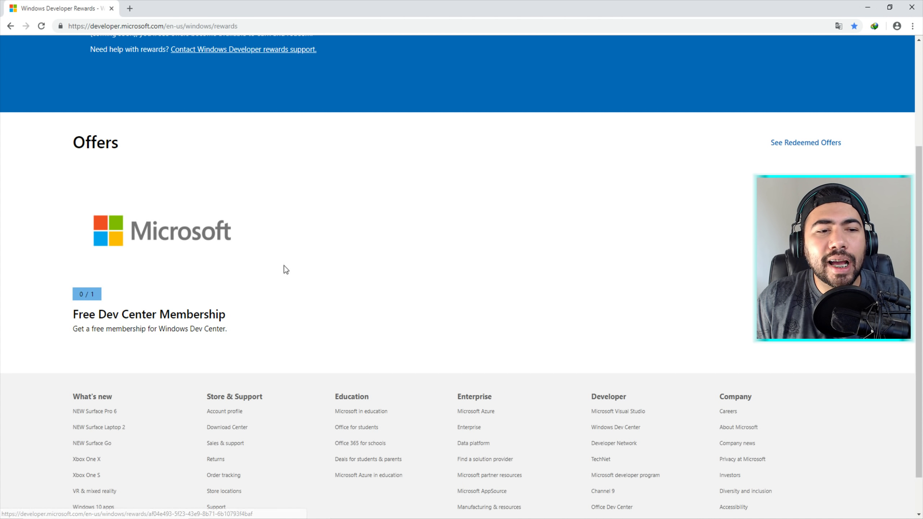
right_click(327, 242)
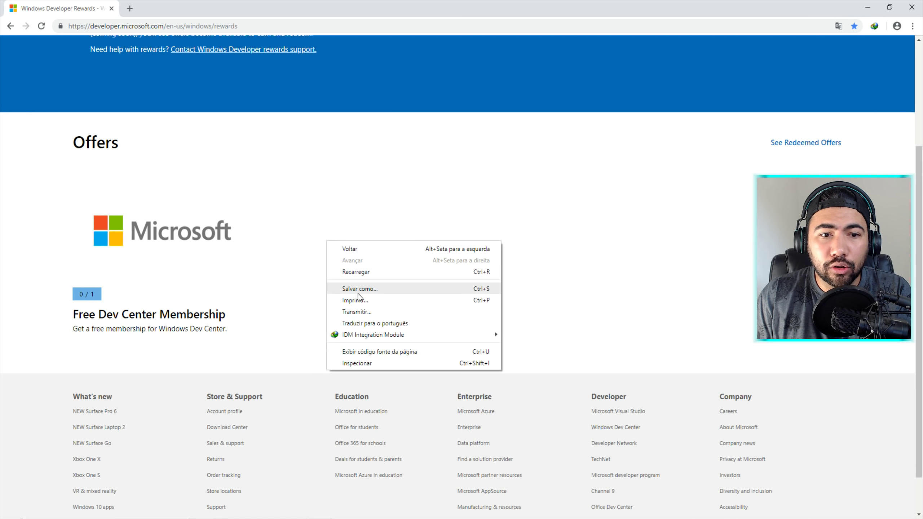
left_click(358, 323)
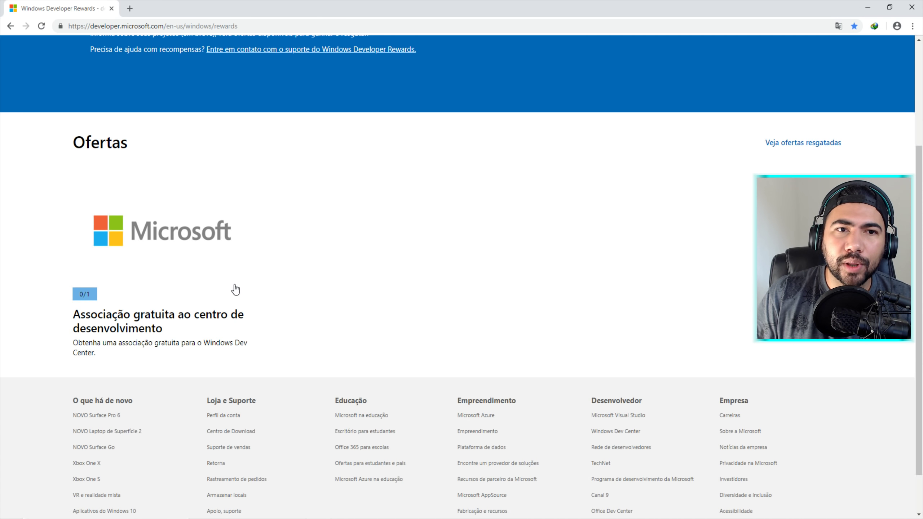
left_click(139, 321)
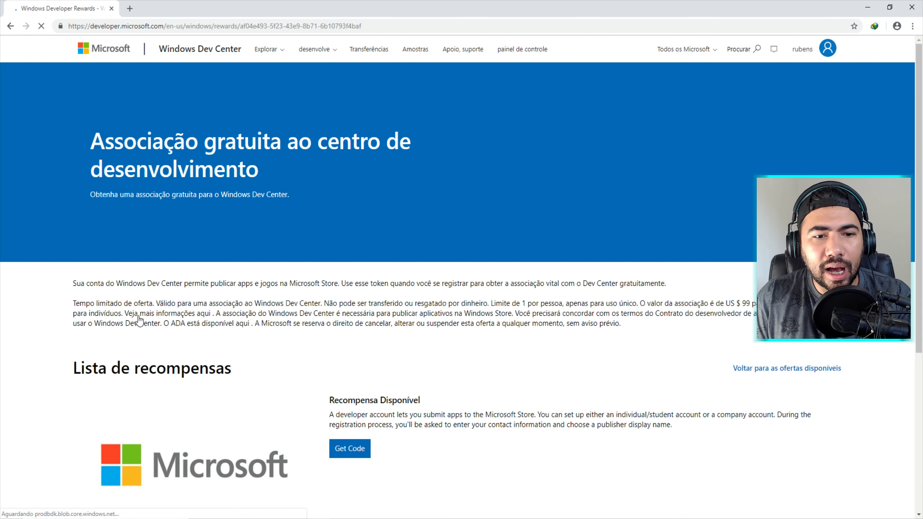
Reveal the membership reward code with Obter código and select the code text
scroll(258, 342, "down", 1)
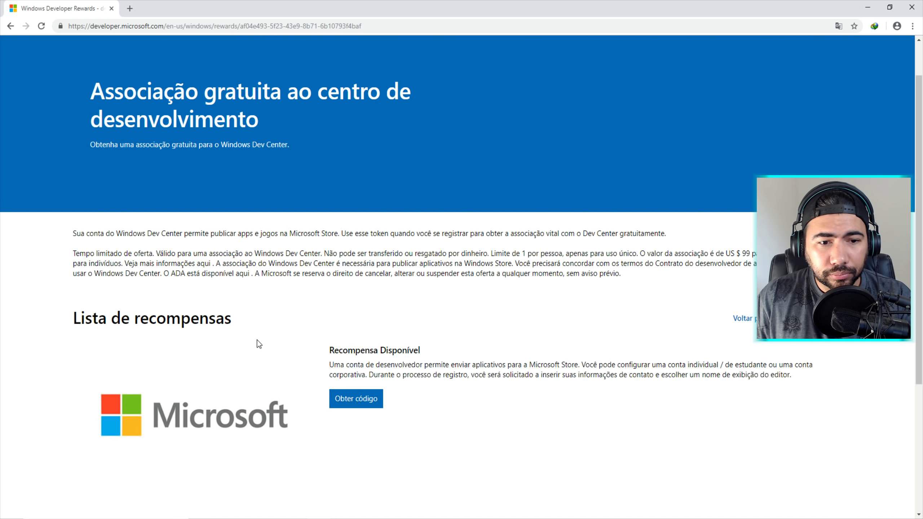
scroll(258, 342, "down", 2)
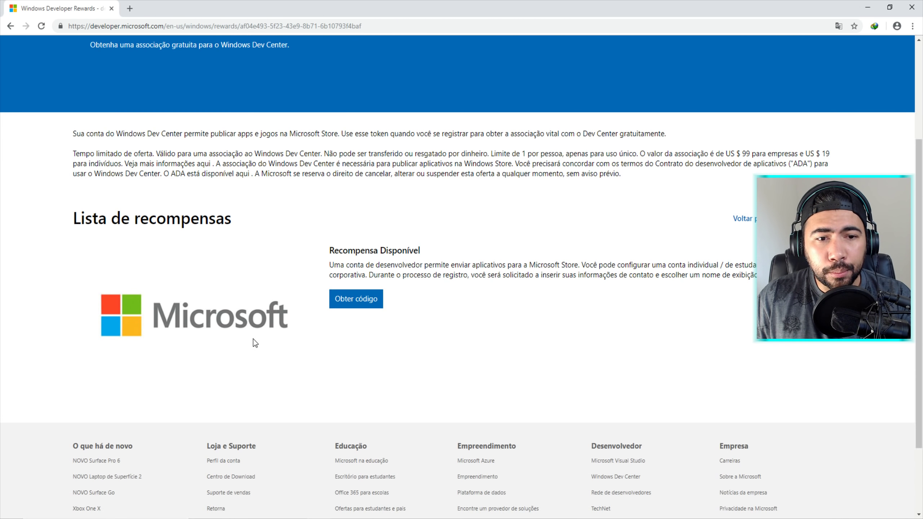
left_click(344, 307)
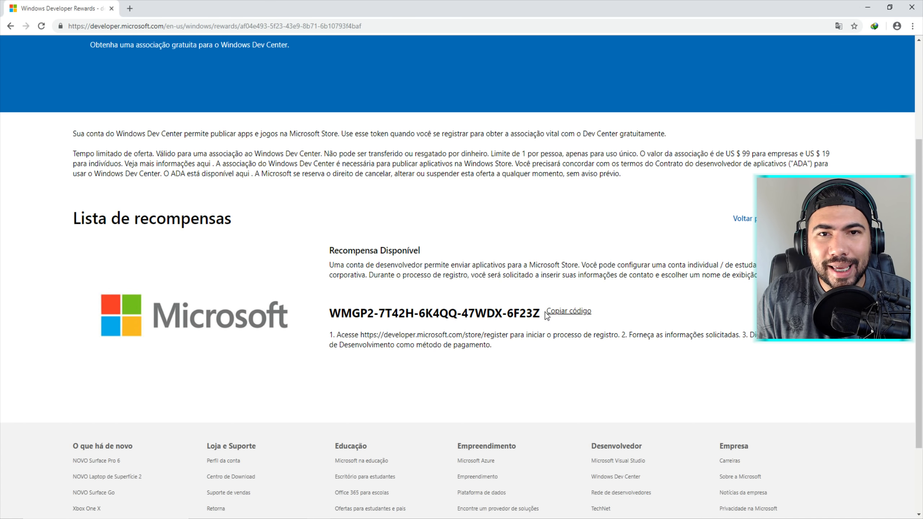
mouse_move(542, 313)
left_mouse_down()
mouse_move(322, 322)
mouse_move(533, 315)
left_mouse_up()
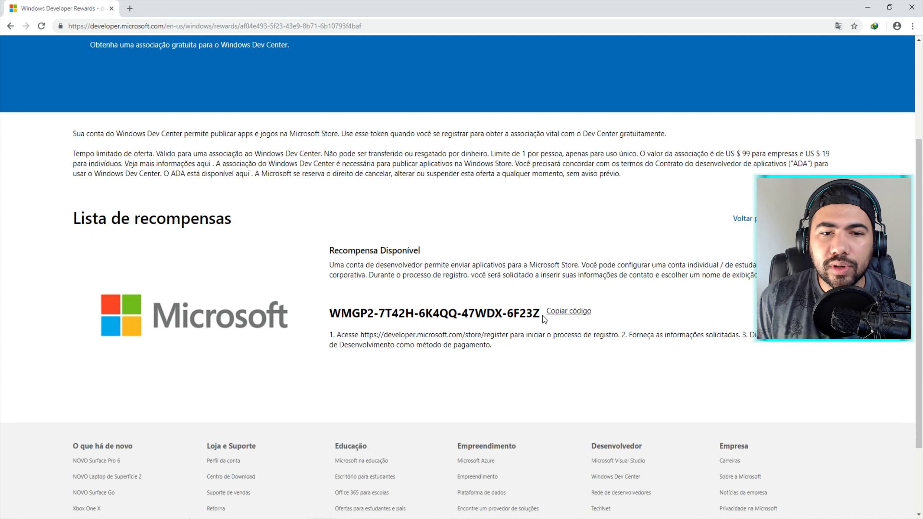
left_click_drag(540, 313, 328, 313)
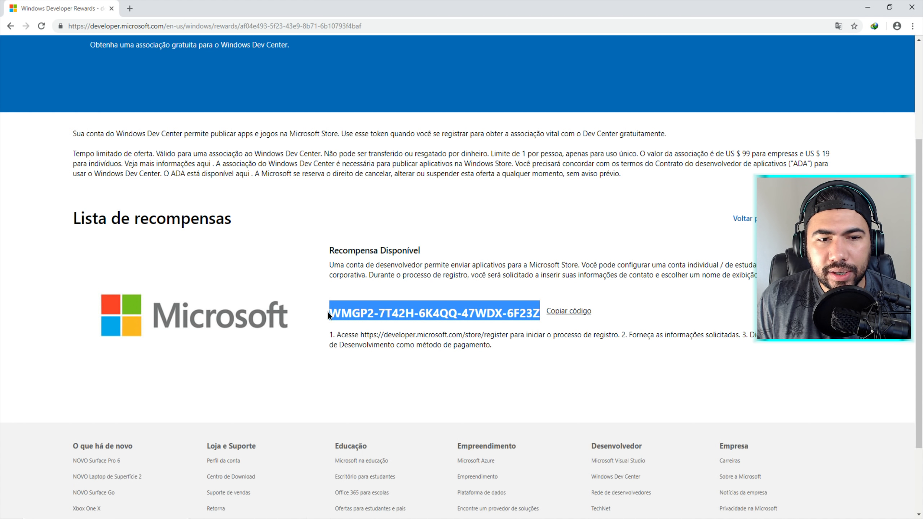
Copy the selected reward code with Copiar
right_click(508, 310)
left_click(529, 317)
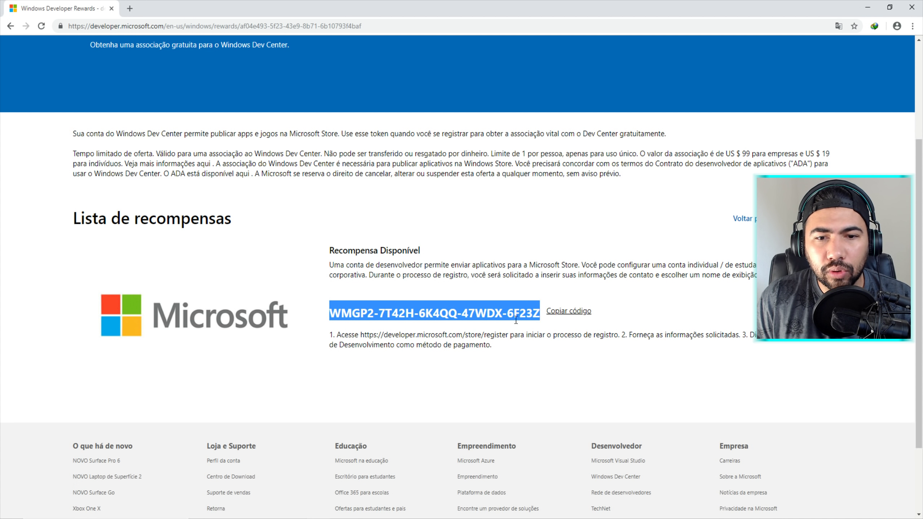
left_click(605, 307)
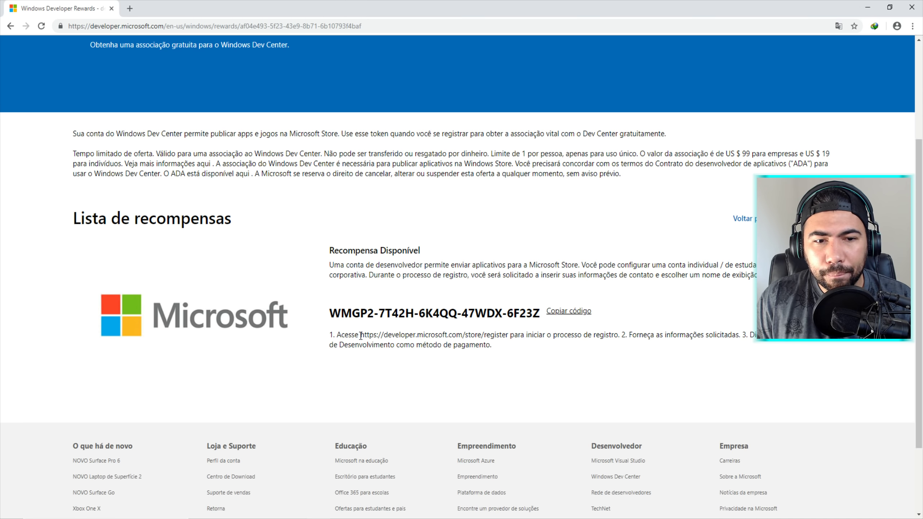
Open the store registration address from the instructions in a new tab
left_click_drag(360, 336, 510, 337)
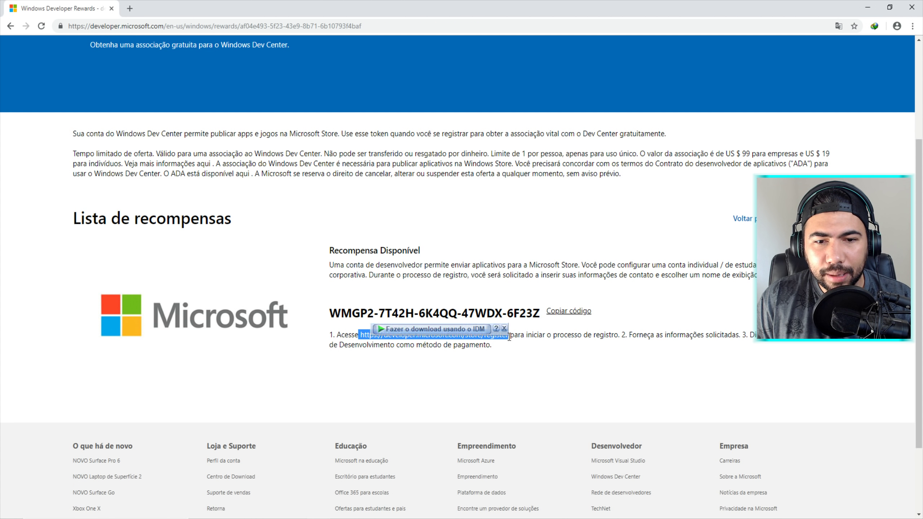
right_click(491, 337)
left_click(519, 347)
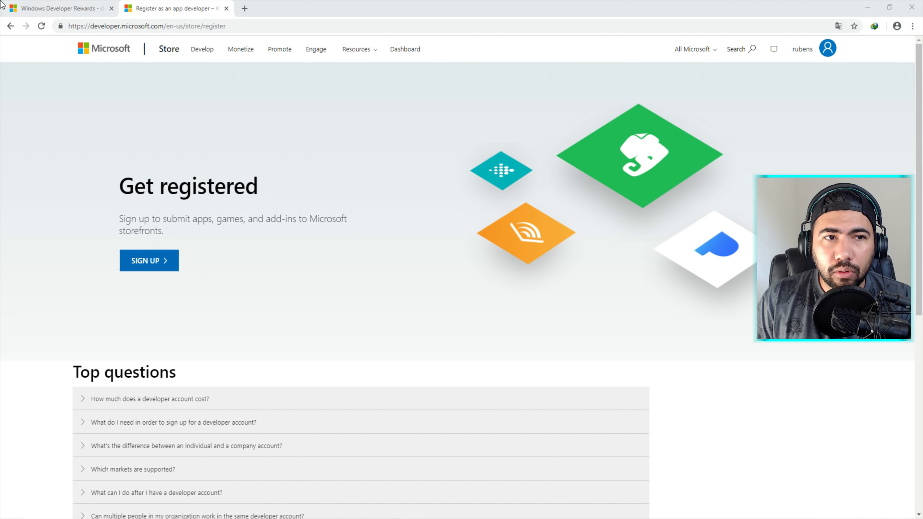
Translate the Get registered page into Portuguese with Traduzir para o português
left_click(54, 8)
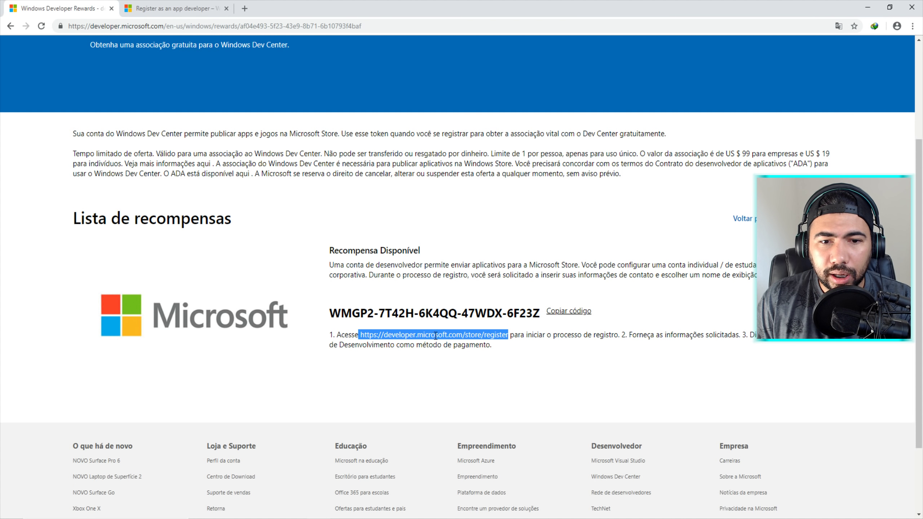
left_click(192, 9)
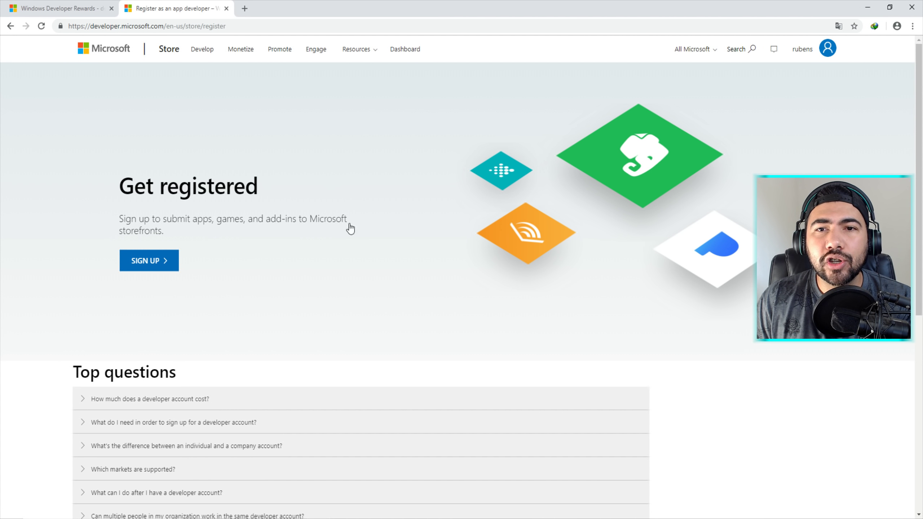
right_click(399, 170)
left_click(448, 250)
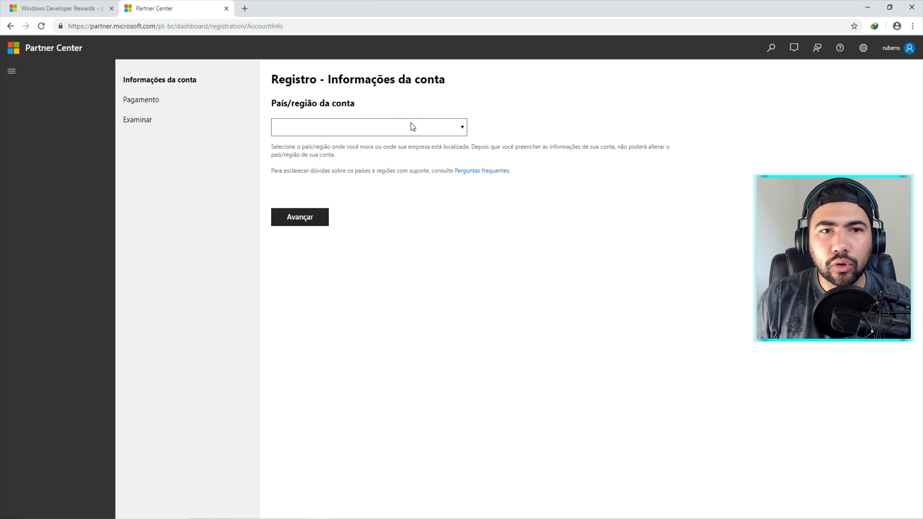
Set the País/região to Brasil to show Individual and Empresa prices
left_click(454, 129)
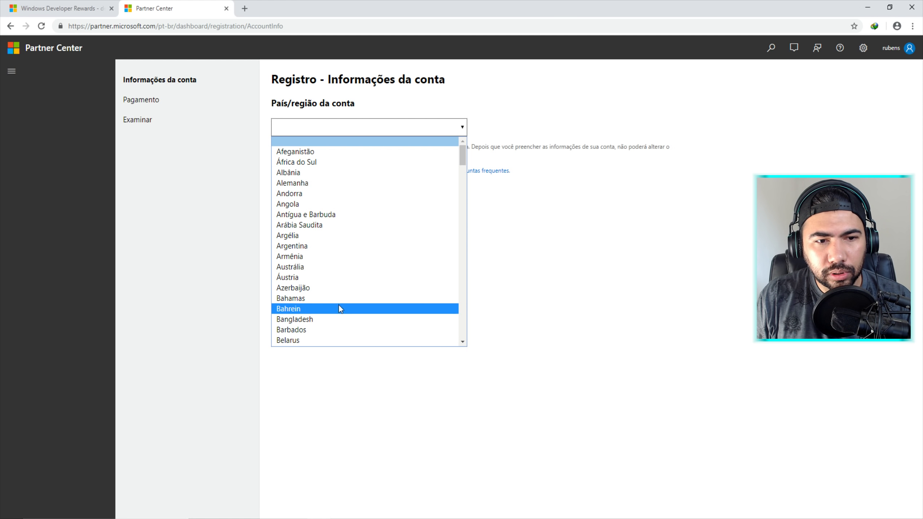
scroll(320, 291, "down", 3)
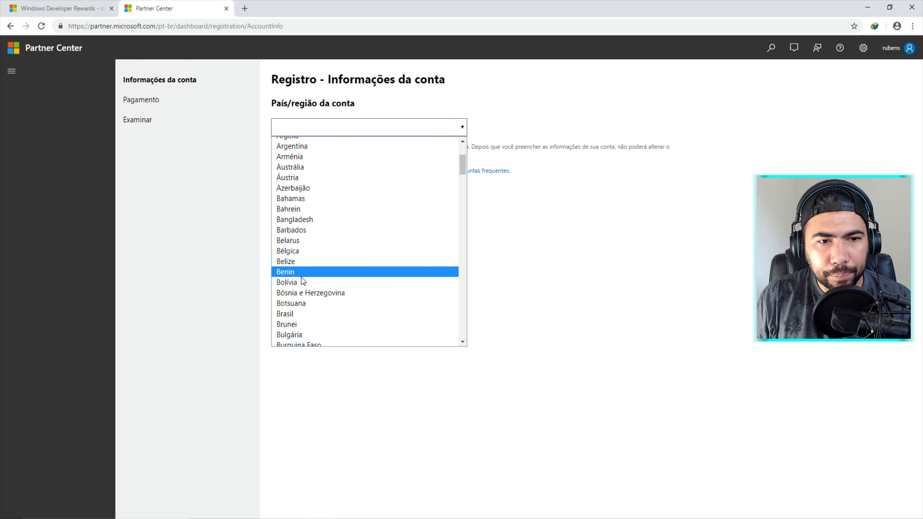
left_click(312, 313)
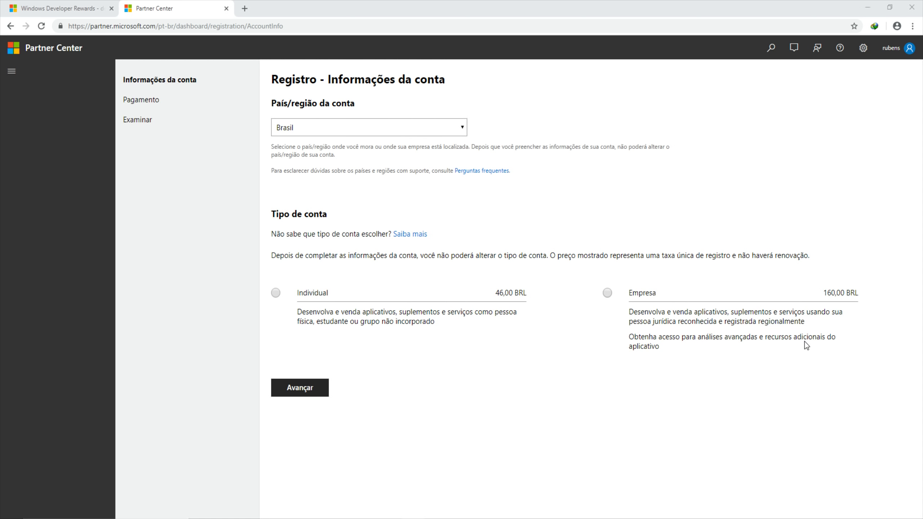
Select the full reward token on the rewards tab, then return to Partner Center
left_click(93, 14)
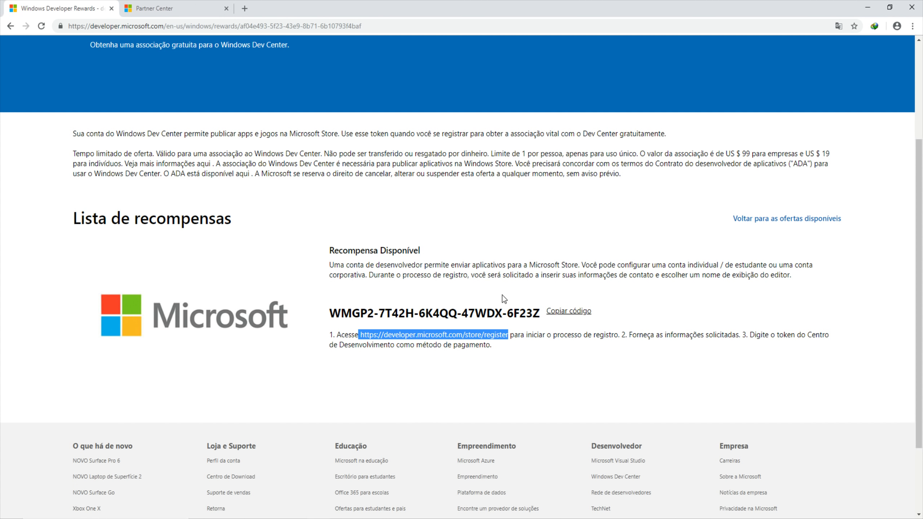
left_click_drag(329, 313, 541, 318)
left_click(513, 319)
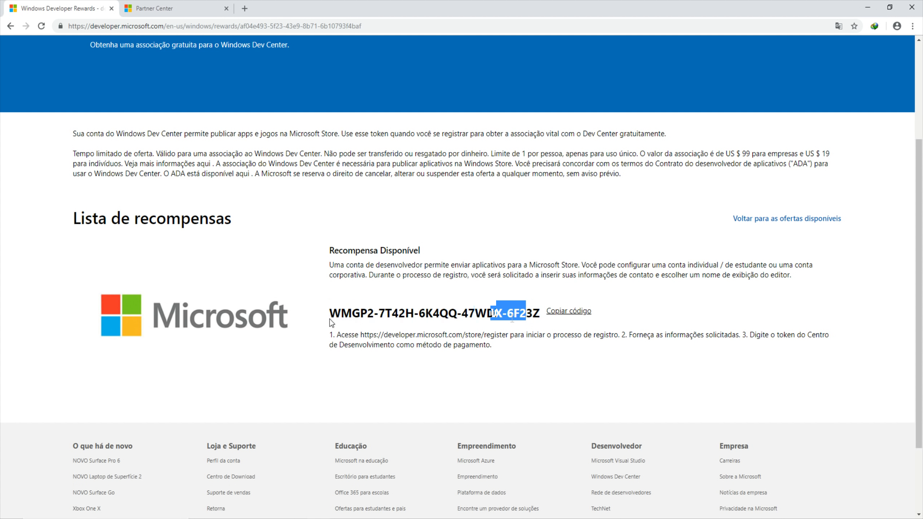
left_click(178, 6)
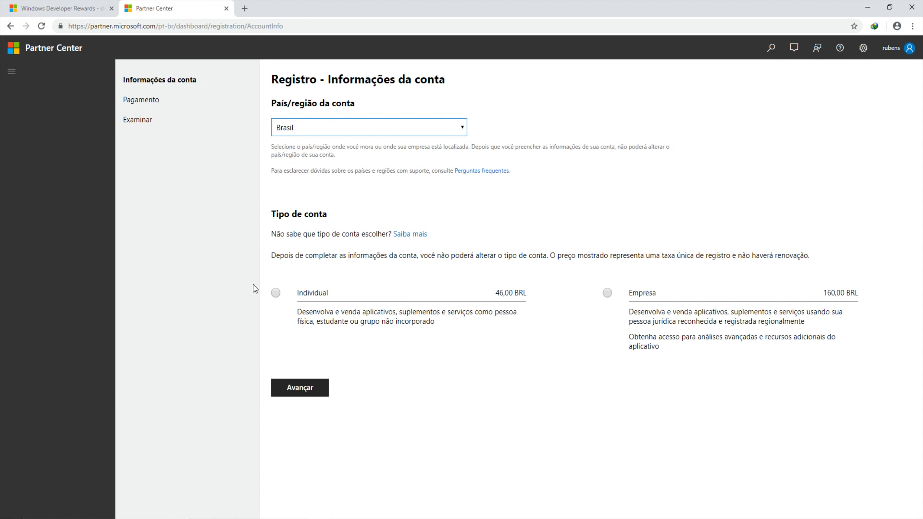
Choose the Individual account type (46,00 BRL) after briefly trying Empresa
left_click(276, 293)
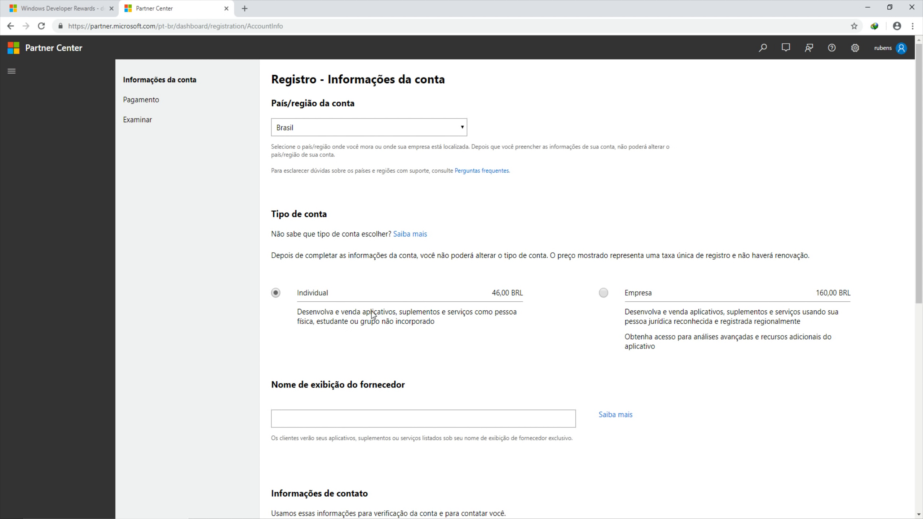
left_click(604, 293)
left_click(275, 293)
scroll(360, 267, "down", 4)
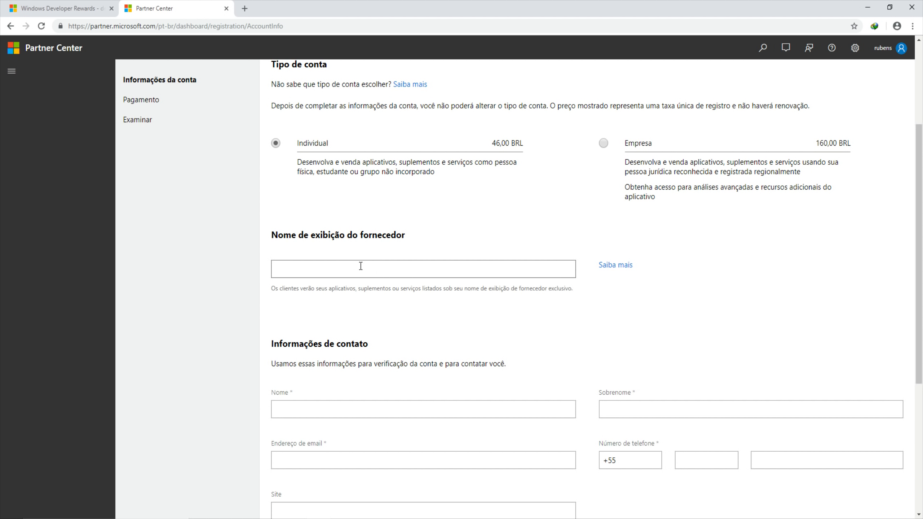
key("ctrl+shift+Tab")
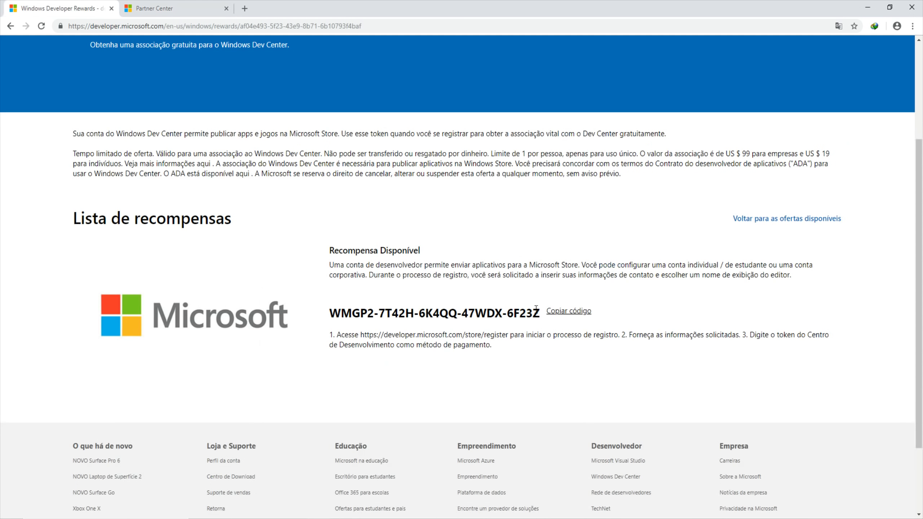
mouse_move(536, 308)
left_mouse_down()
mouse_move(377, 313)
mouse_move(539, 315)
left_mouse_up()
left_click(193, 6)
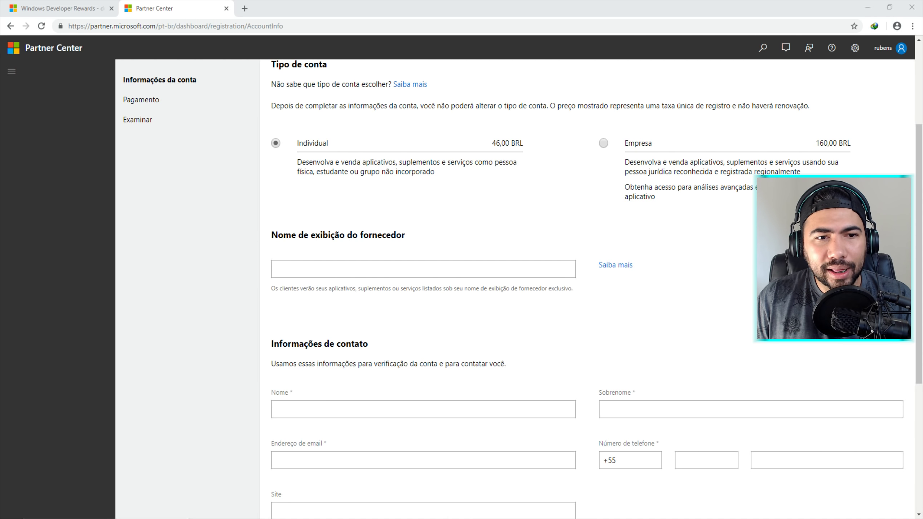
Paste the chosen publisher display name into its field
left_click(361, 266)
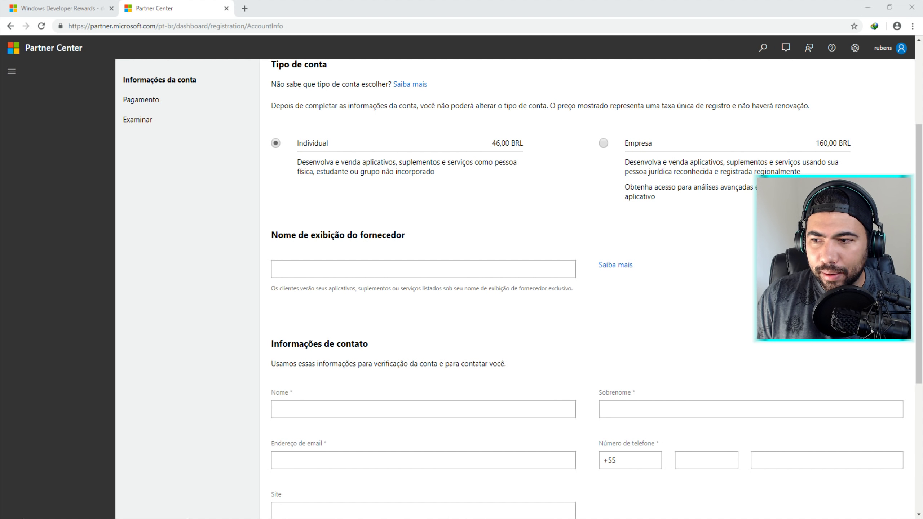
left_click(388, 261)
key("ctrl+v")
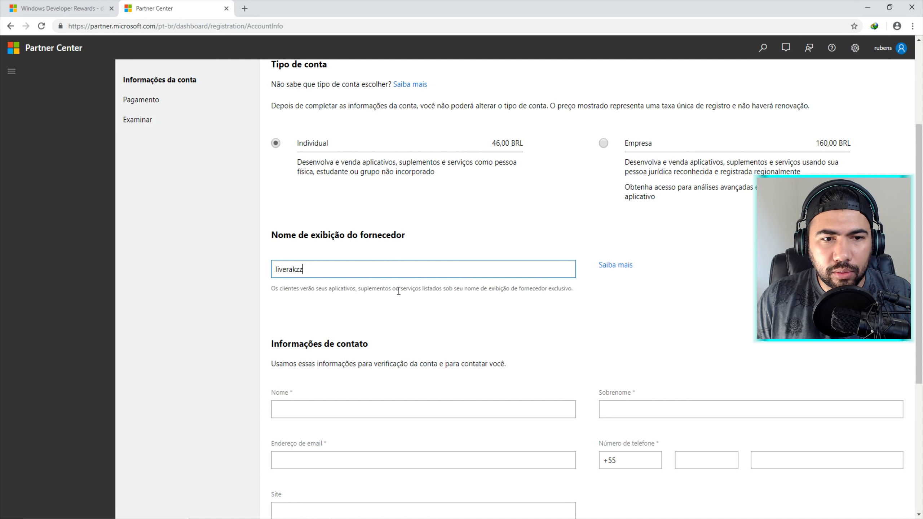
left_click(345, 399)
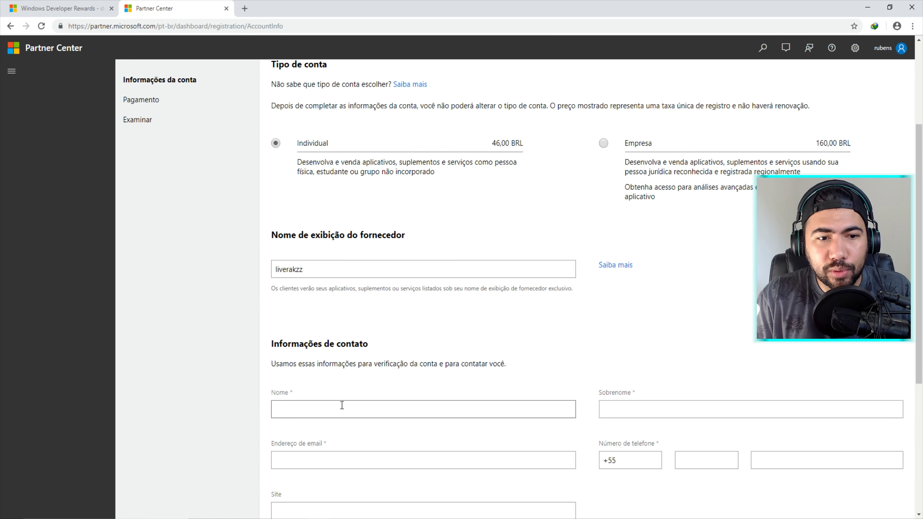
scroll(342, 404, "down", 3)
Fill in the contact's first name (Nome) and last name (Sobrenome)
left_click(305, 260)
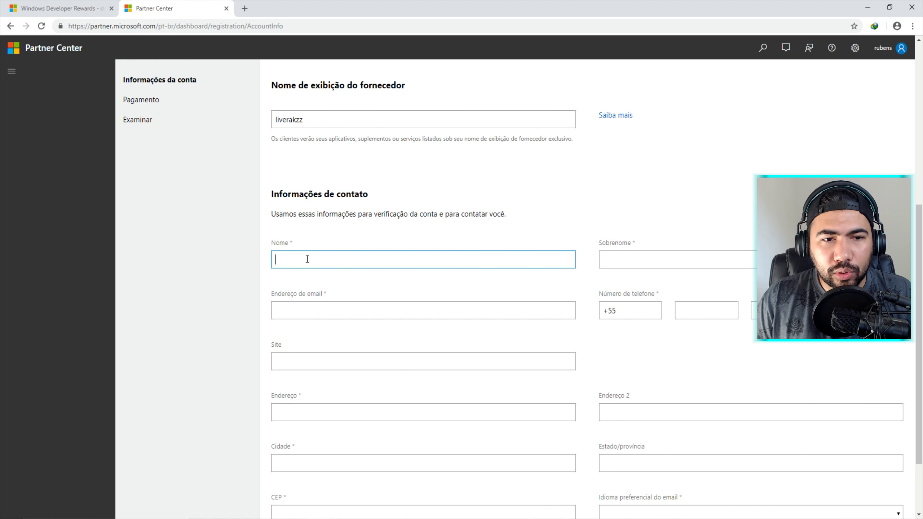
key("ctrl+v")
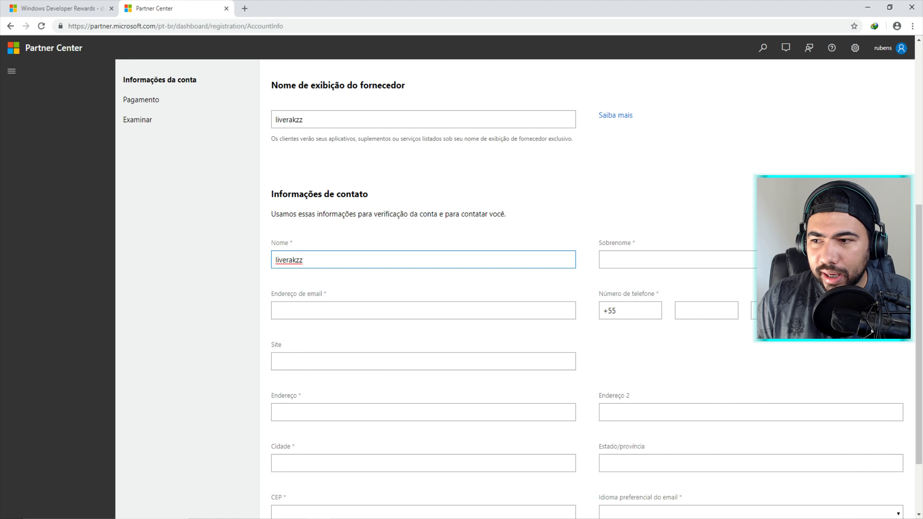
left_click(622, 257)
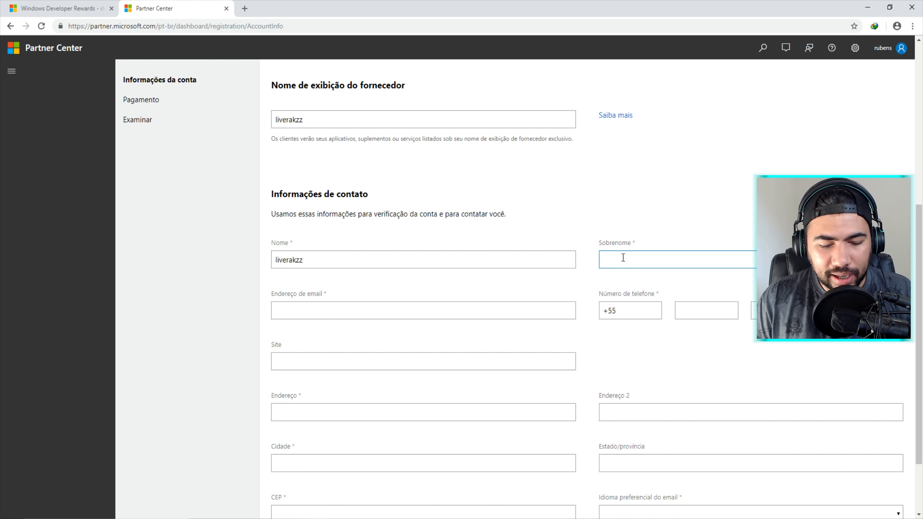
type("tavare")
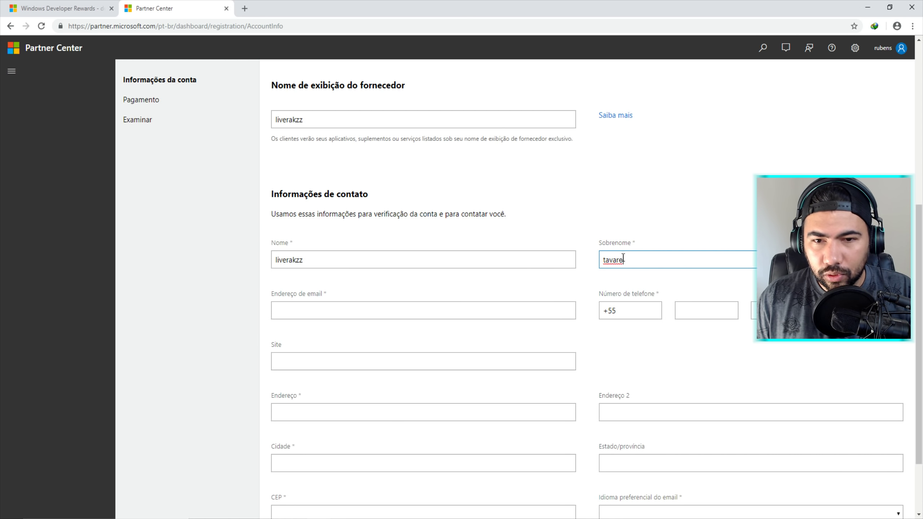
key("BackSpace")
key("BackSpace")
key("BackSpace")
key("BackSpace")
key("BackSpace")
key("BackSpace")
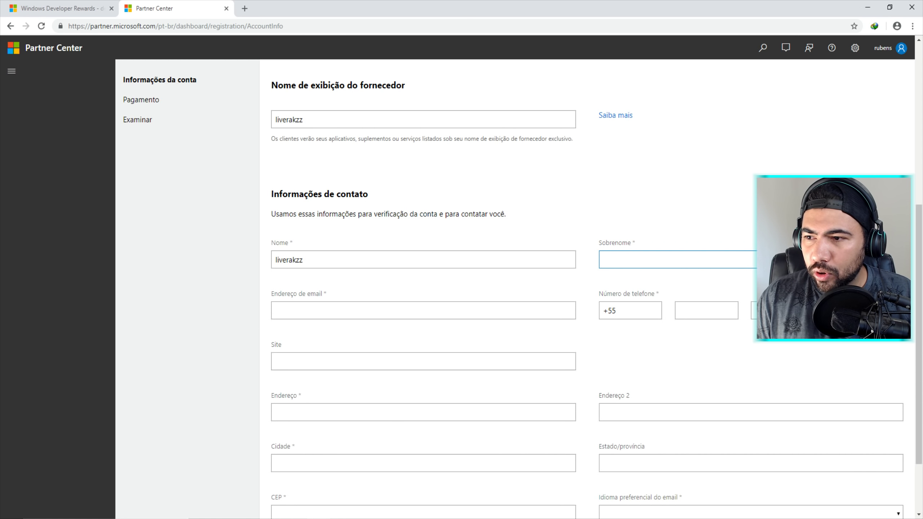
type("tavares")
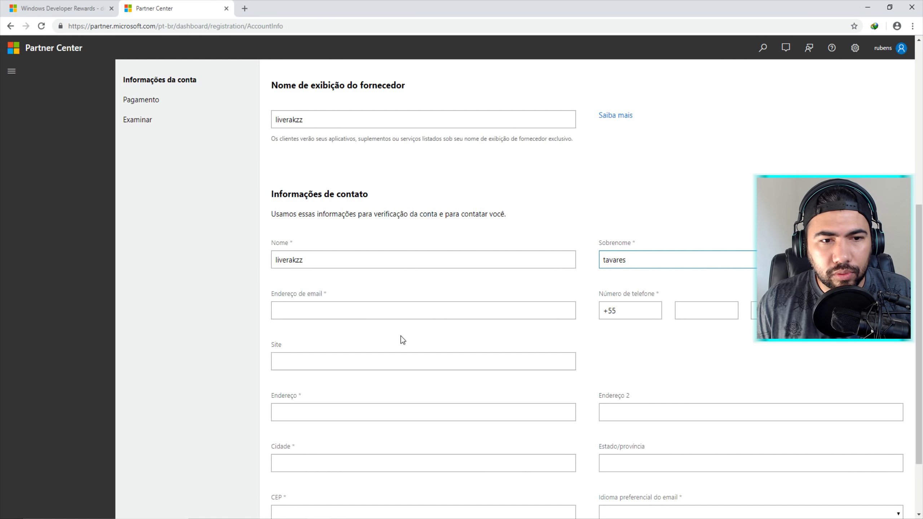
Paste the contact's e-mail address and enter the phone area code and number
left_click(354, 309)
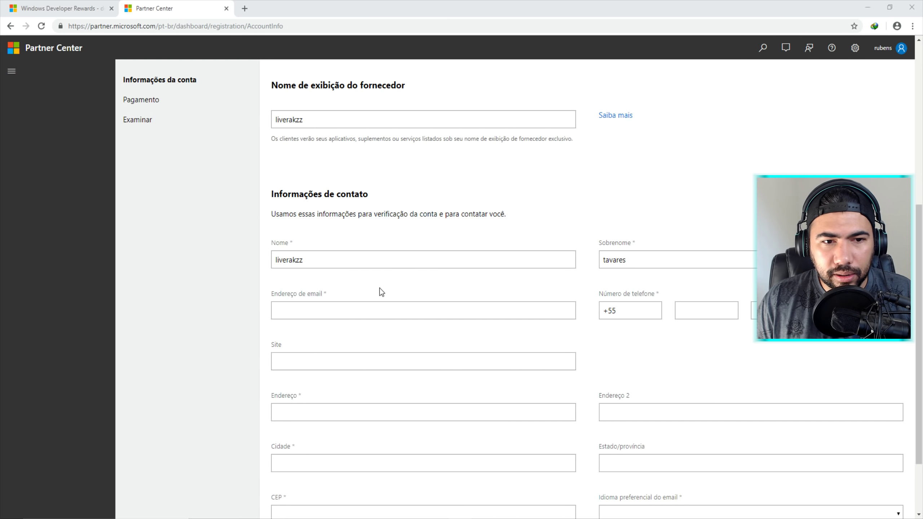
left_click(330, 312)
key("ctrl+v")
left_click(704, 311)
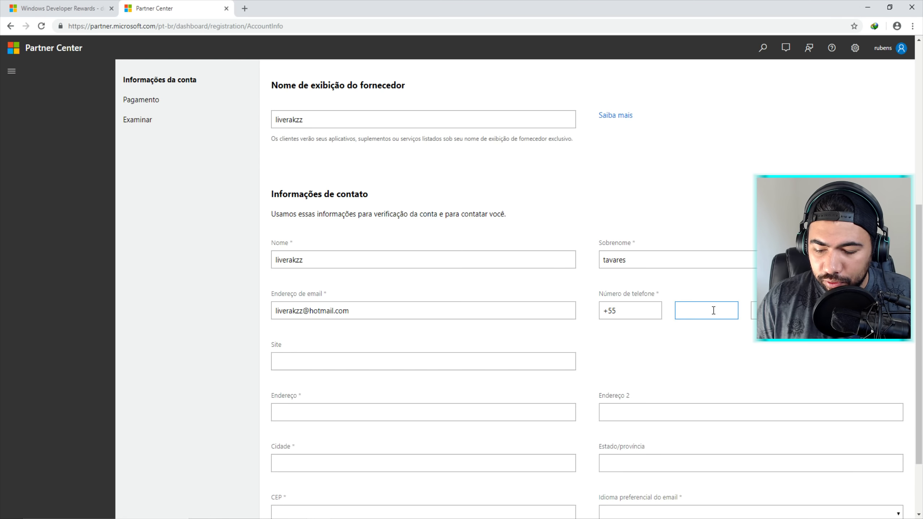
type("18")
key("Tab")
type("9")
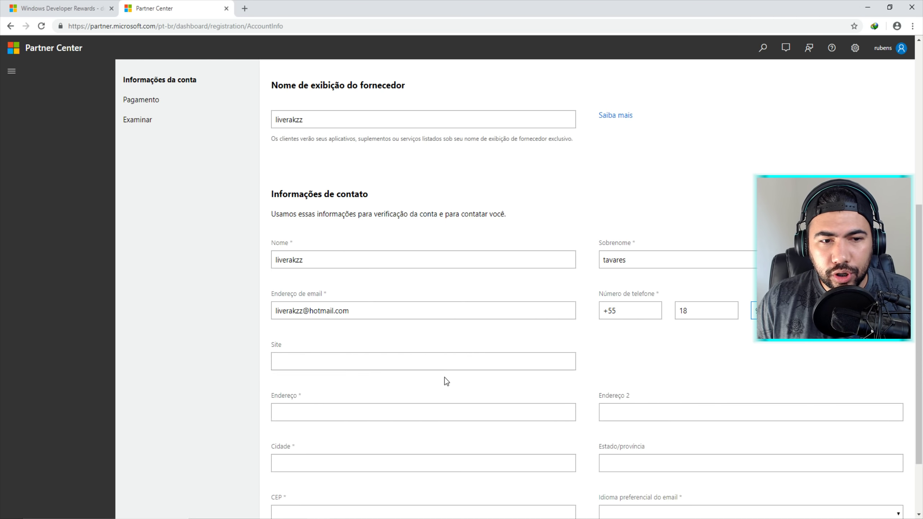
Move past the optional Site field to the street address field
scroll(368, 307, "down", 1)
left_click(368, 307)
scroll(480, 315, "down", 1)
left_click(381, 326)
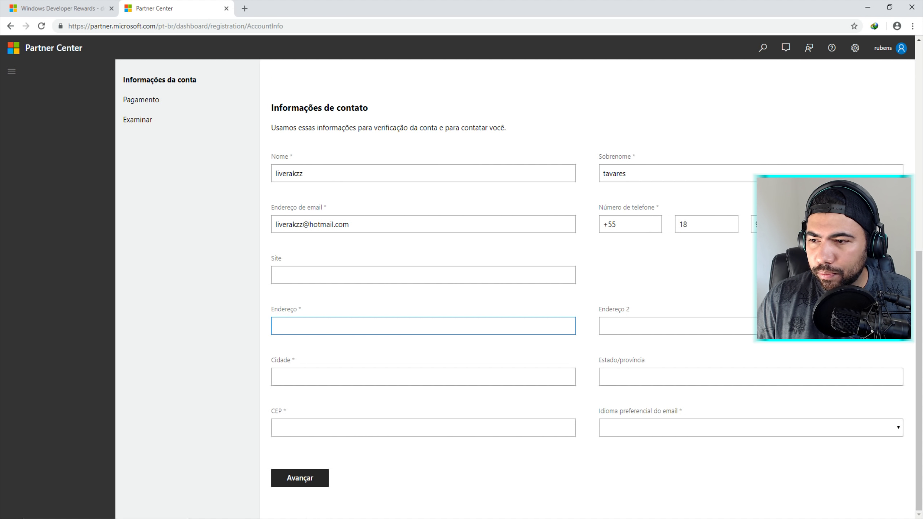
Paste the street address, city and postal code (CEP) into the form
key("alt+Tab")
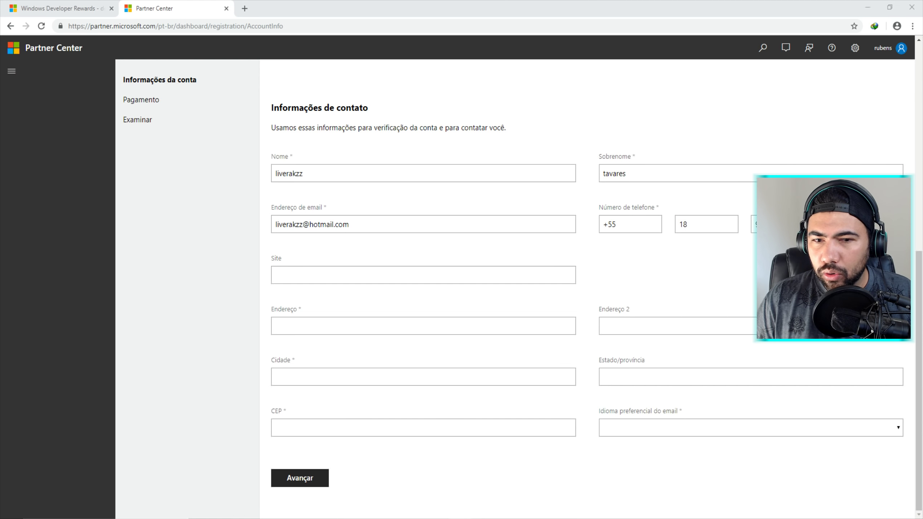
left_click(320, 327)
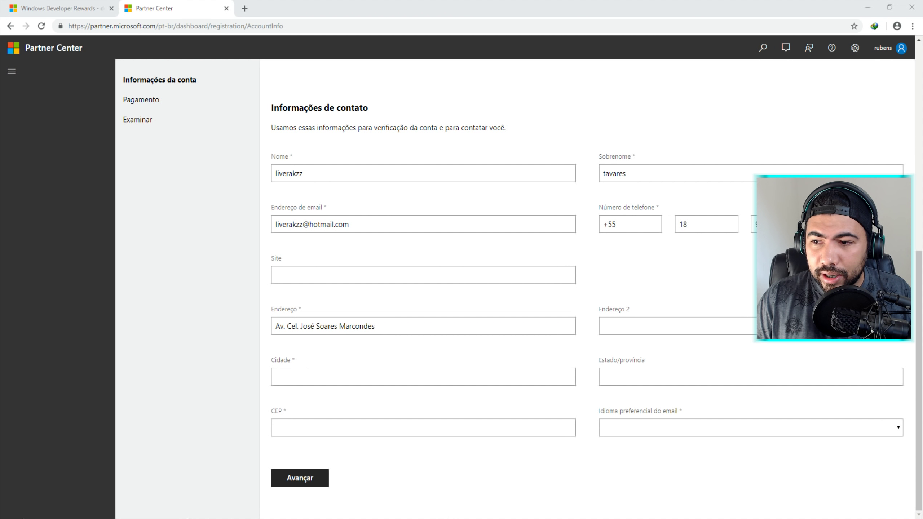
left_click(286, 383)
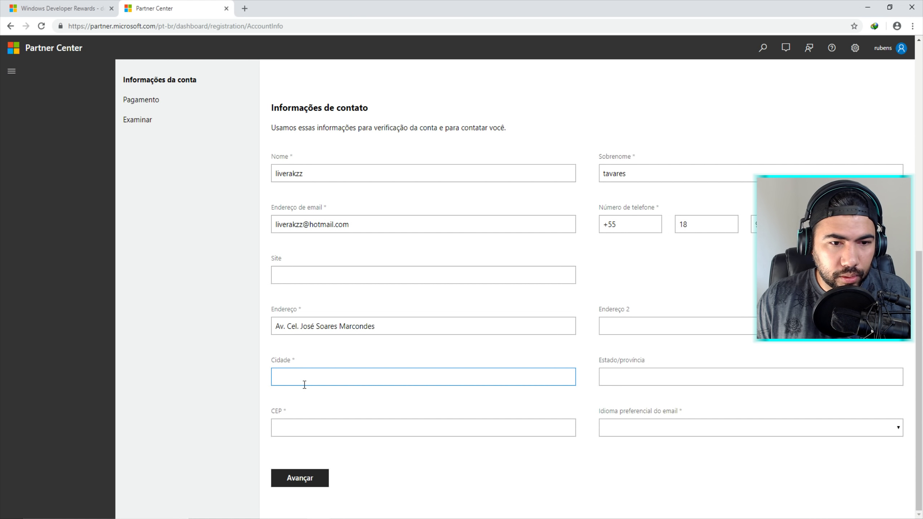
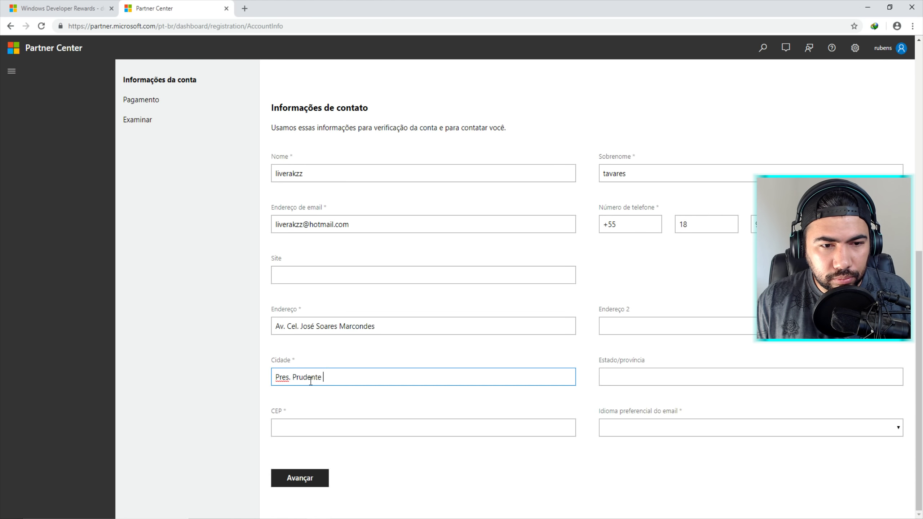
left_click(326, 428)
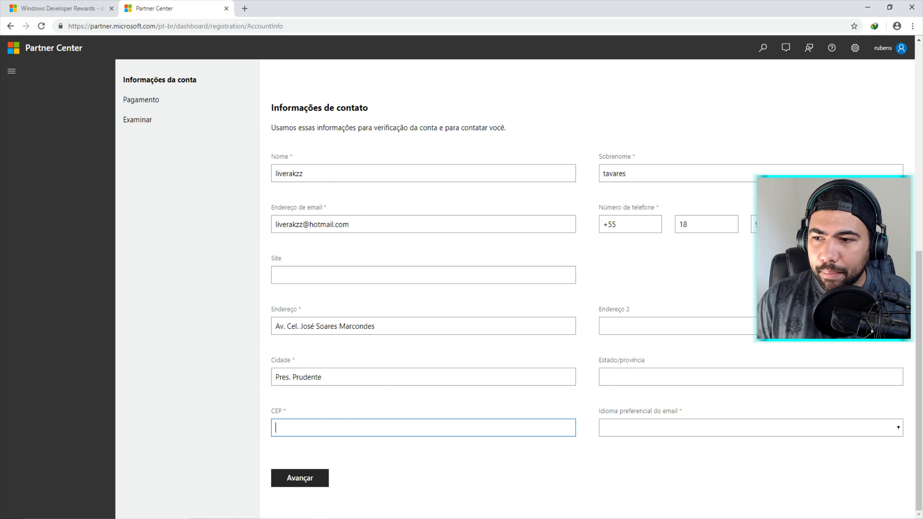
key("alt+Tab")
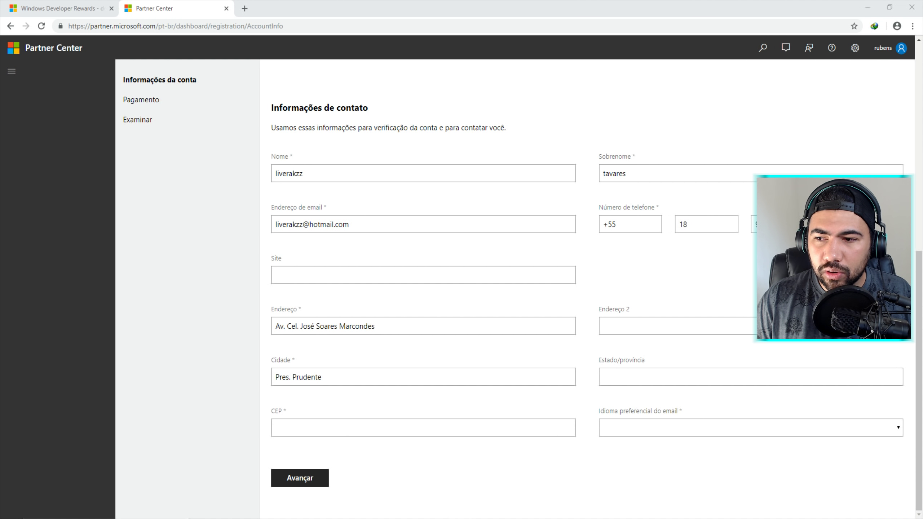
left_click(311, 427)
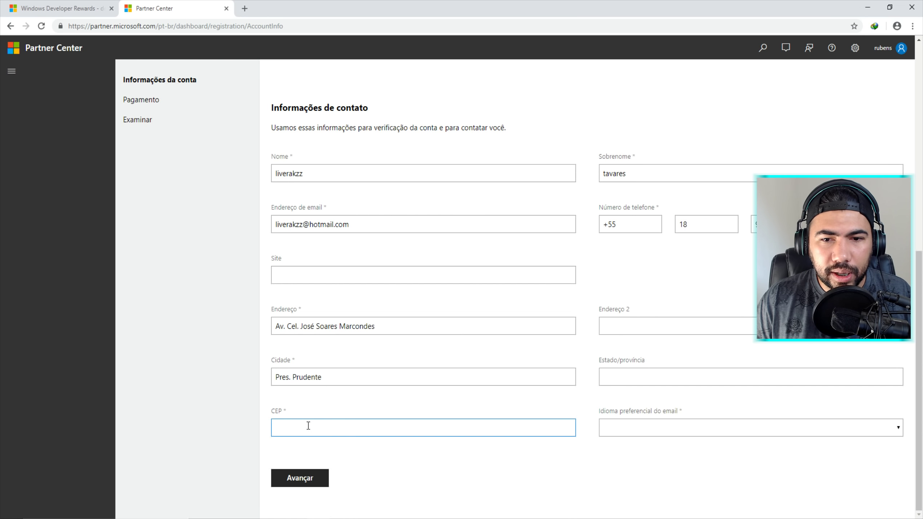
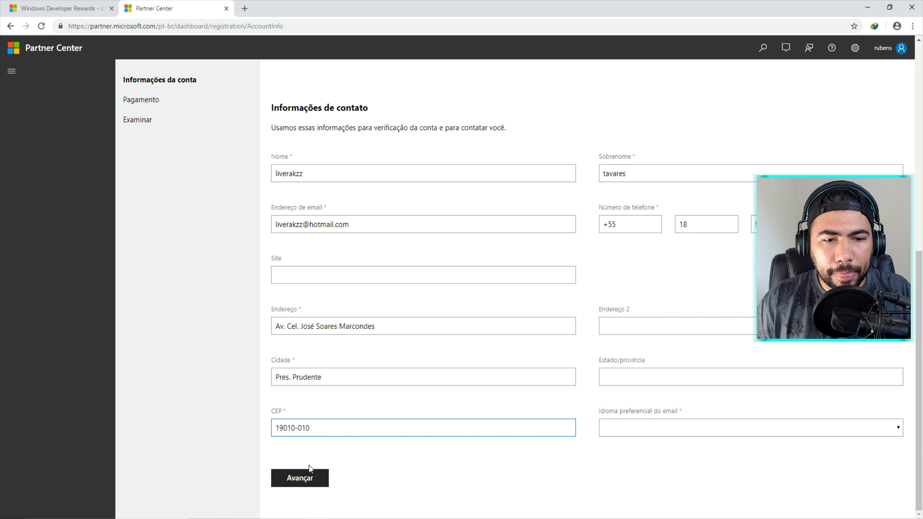
left_click(304, 483)
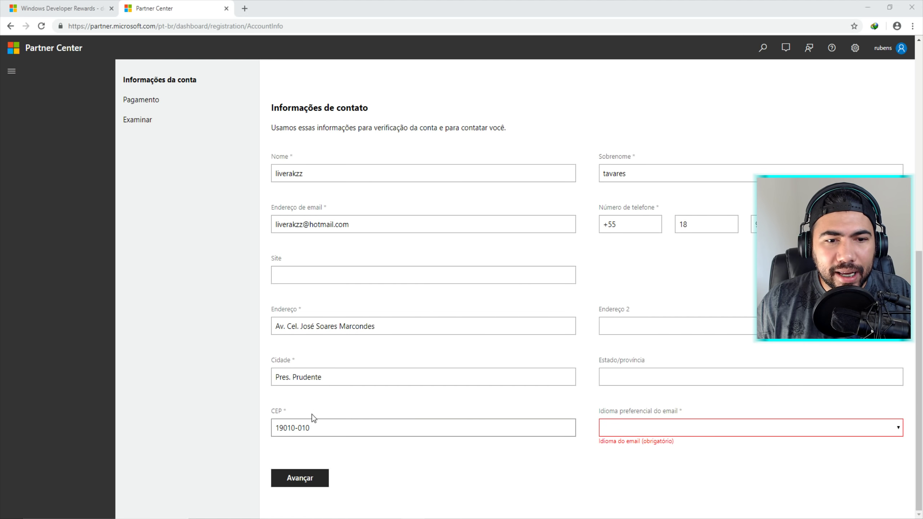
Choose Português (Brasil) as the email language and submit with Avançar
left_click(665, 428)
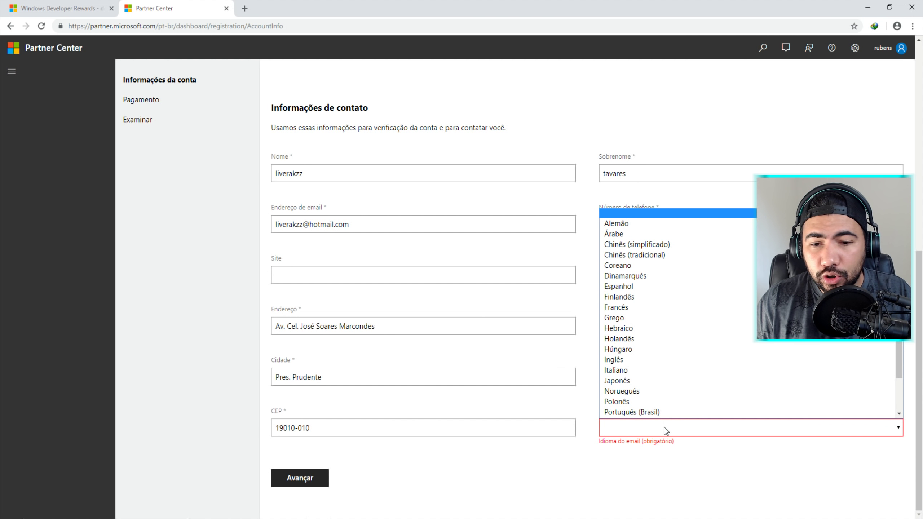
left_click(663, 437)
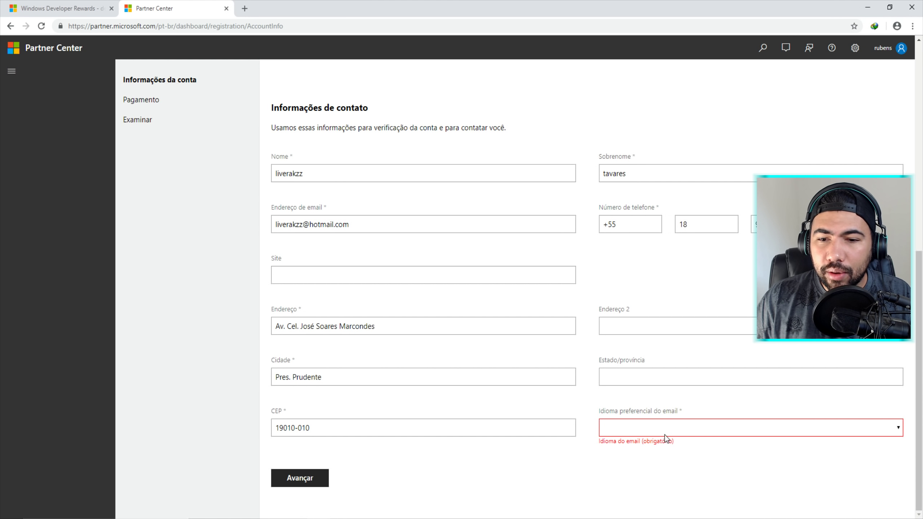
left_click(658, 435)
left_click(641, 414)
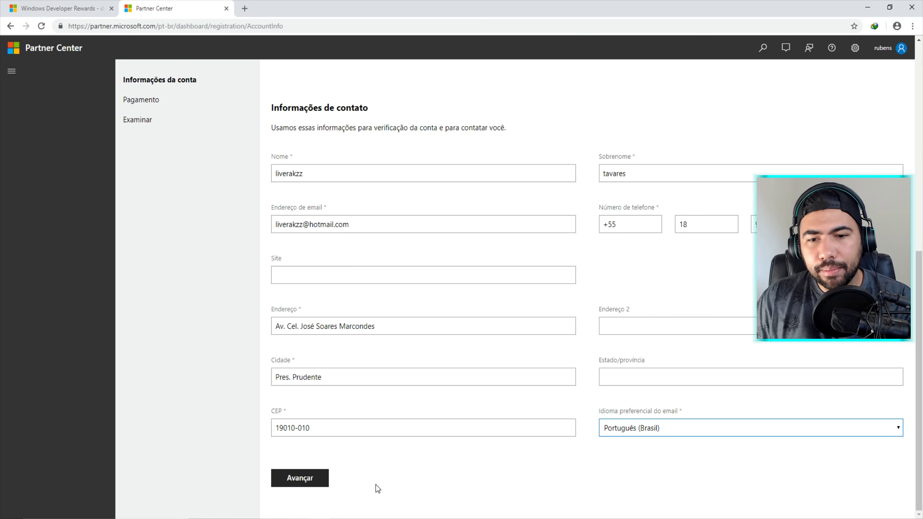
left_click(320, 484)
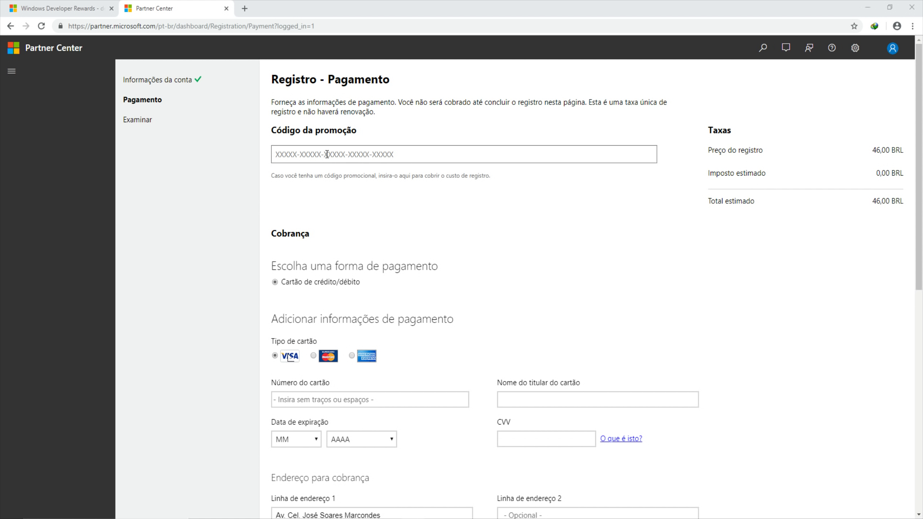
Copy the reward code from the Developer Rewards tab and return to the Pagamento page
left_click(77, 12)
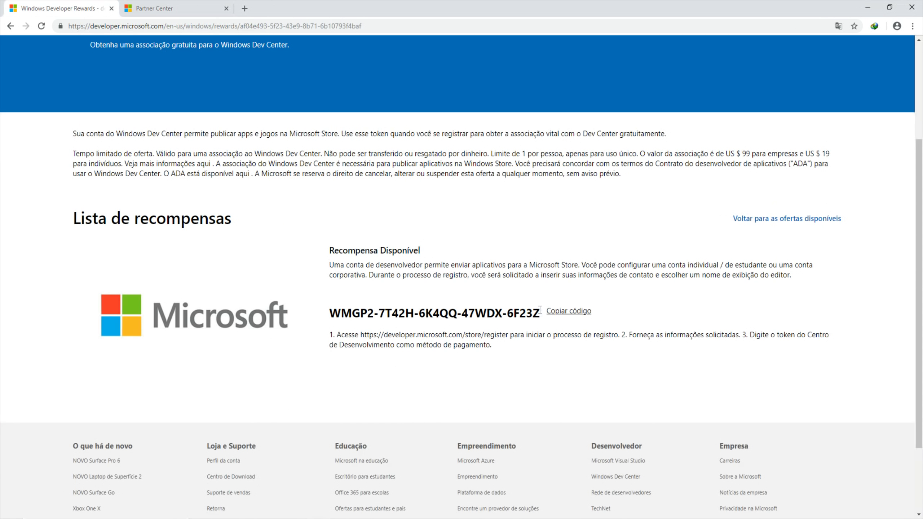
left_click_drag(541, 313, 344, 310)
right_click(349, 307)
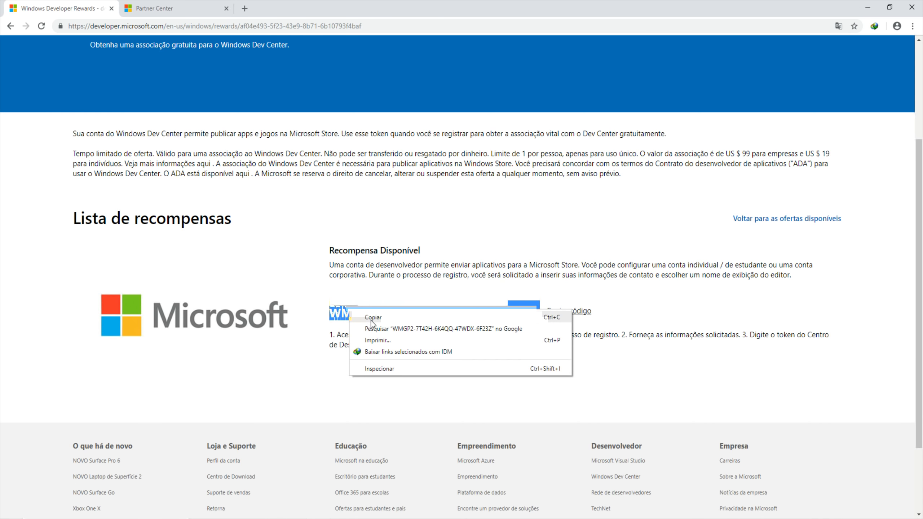
left_click(373, 319)
left_click(215, 9)
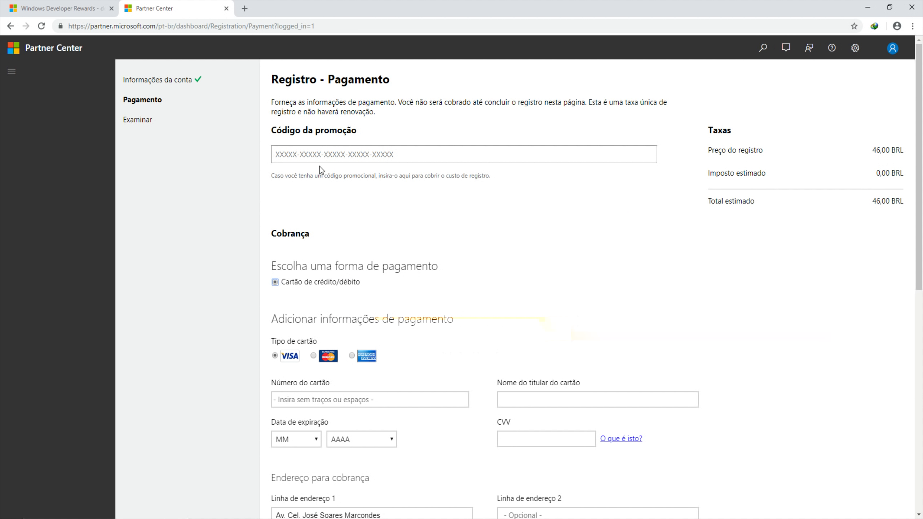
Paste the reward code into Código da promoção and click outside it for verification
left_click(313, 157)
right_click(311, 156)
left_click(350, 235)
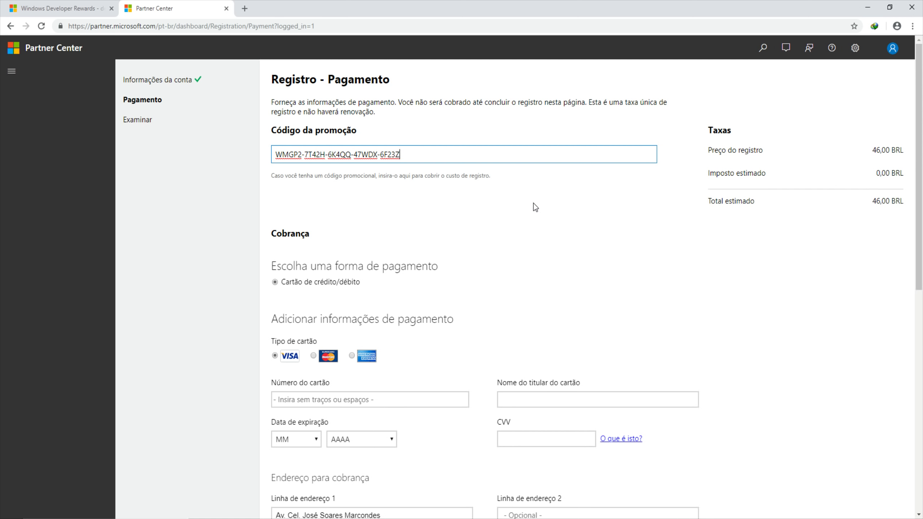
left_click(512, 212)
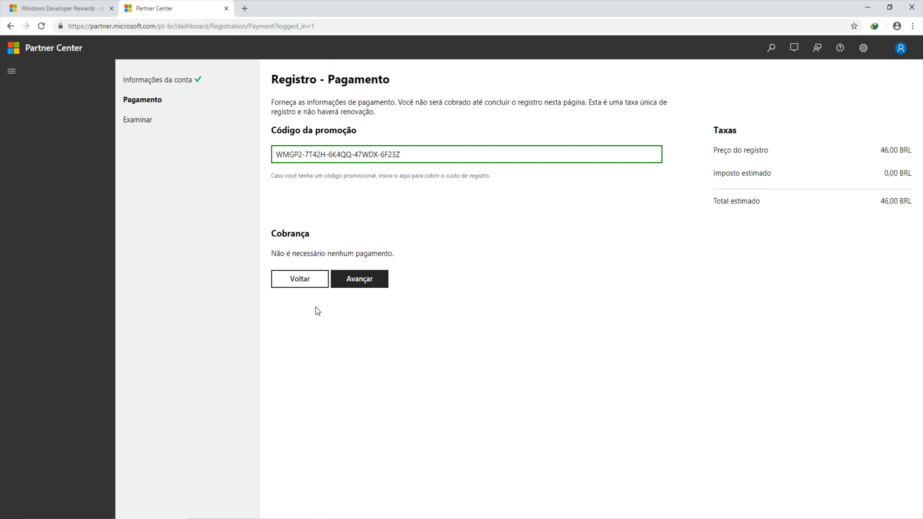
Advance past the payment step and sign in again by pasting the Microsoft account password
left_click(365, 285)
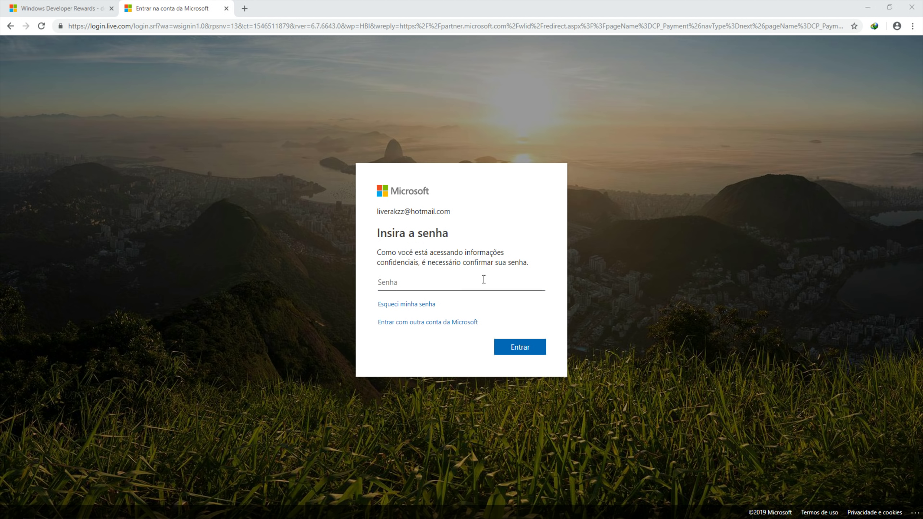
left_click(428, 298)
right_click(396, 286)
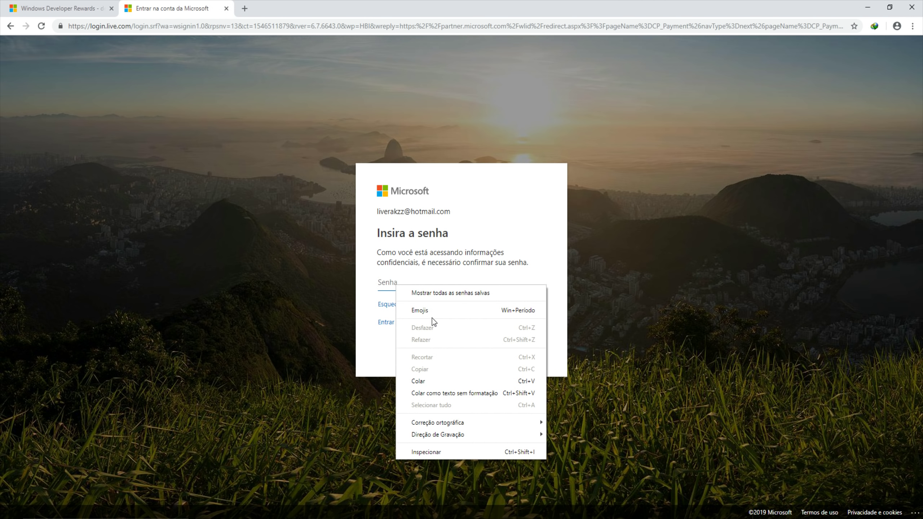
left_click(428, 380)
left_click(534, 351)
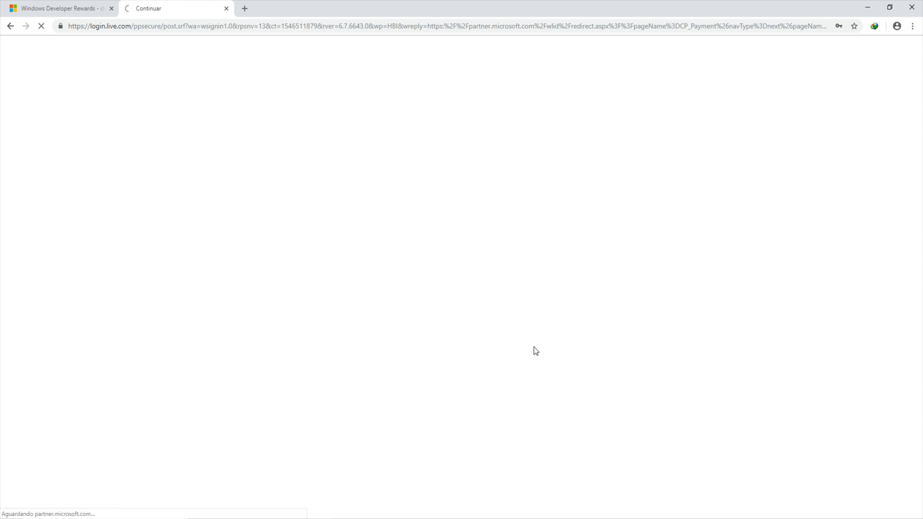
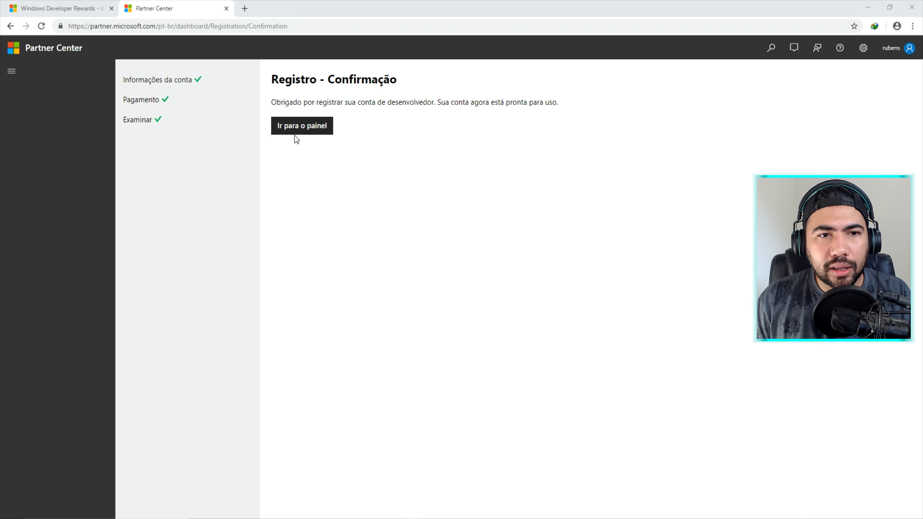
Leave the registration confirmation for the Partner Center dashboard via 'Ir para o painel'
left_click(313, 127)
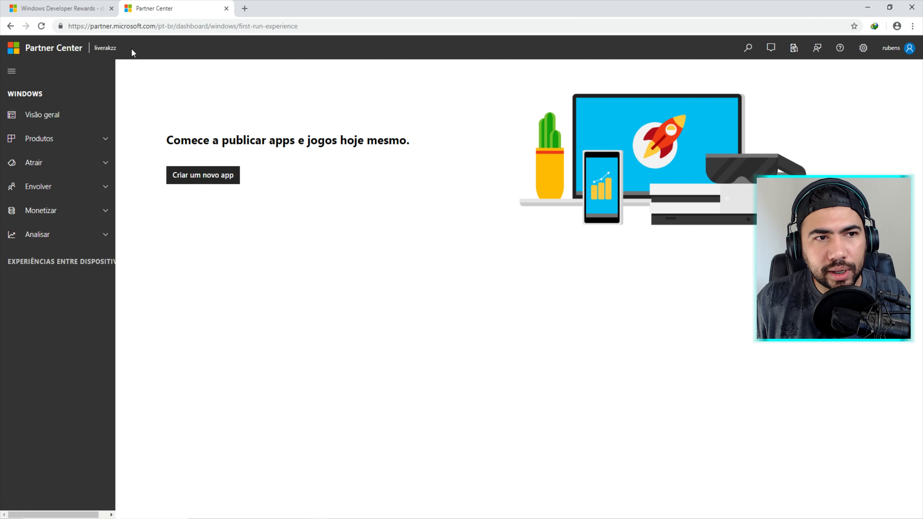
mouse_move(126, 50)
left_mouse_down()
mouse_move(101, 49)
mouse_move(120, 50)
left_mouse_up()
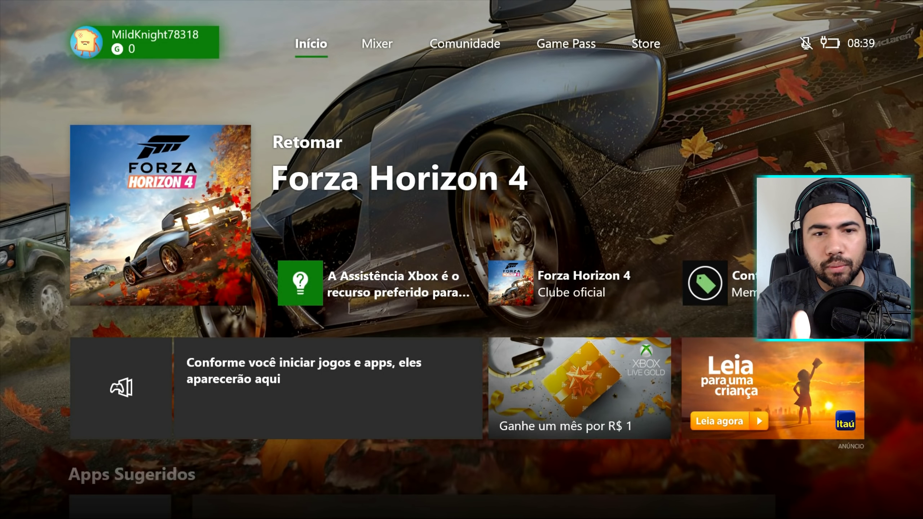
Switch from the Xbox home to the Store tab and open its Aplicativos category
key("Down")
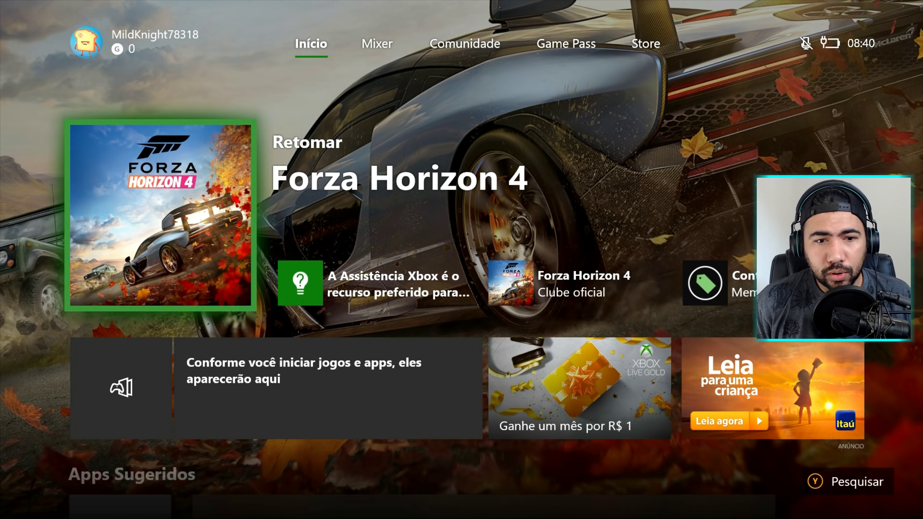
key("Down")
key("Up")
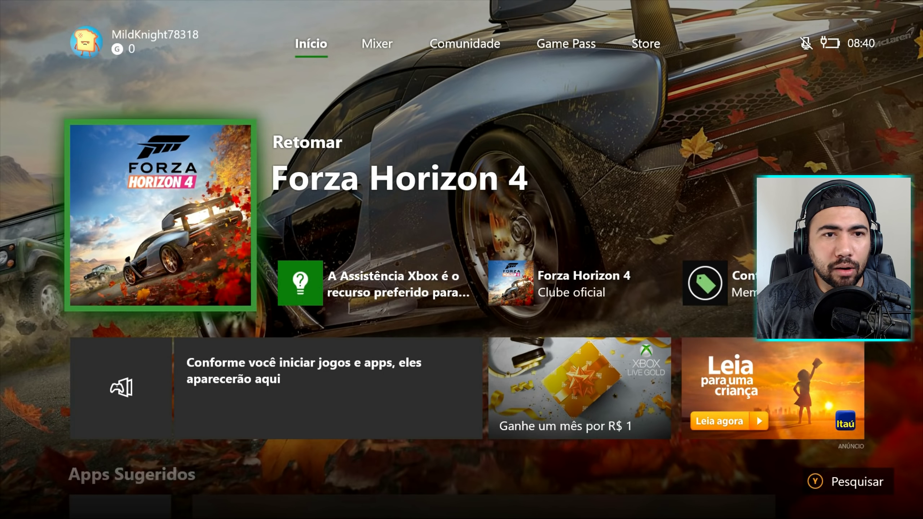
key("Right")
key("ctrl+Tab")
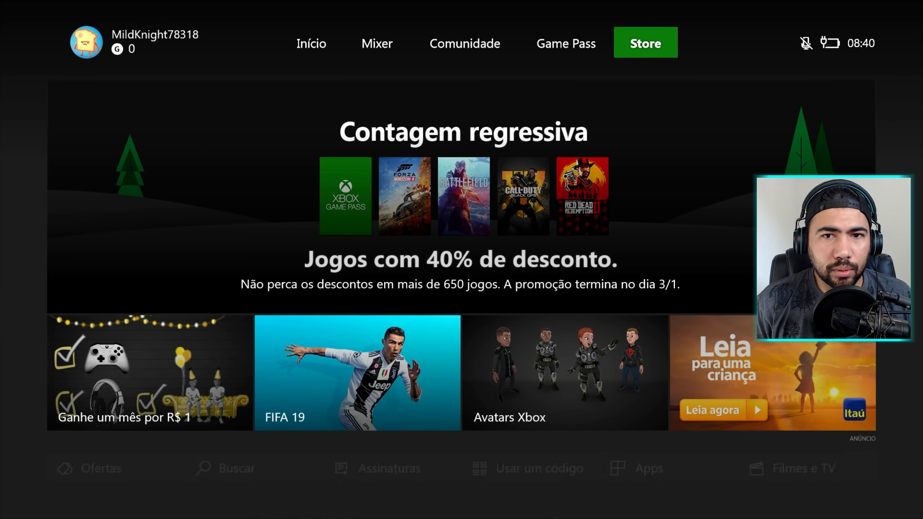
key("Down")
key("Down")
key("Down")
key("Down")
key("Down")
key("Down")
key("Down")
key("Down")
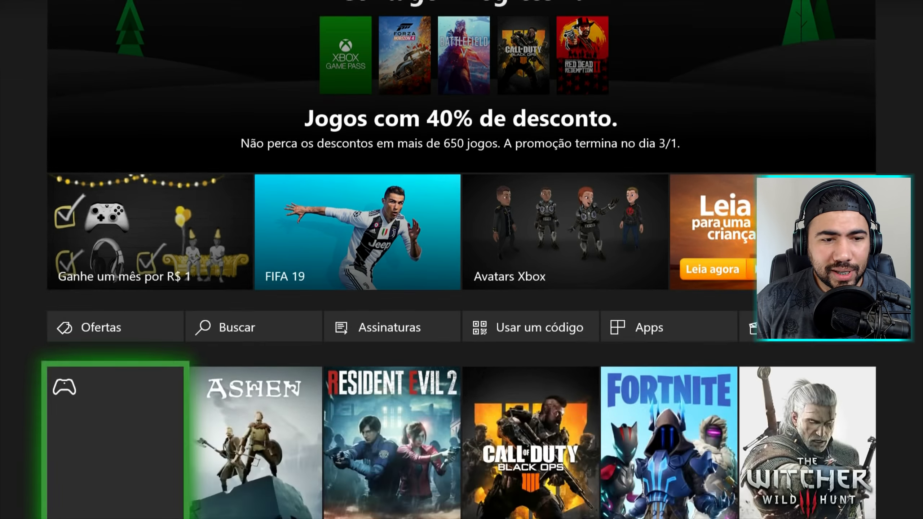
key("Up")
key("Up")
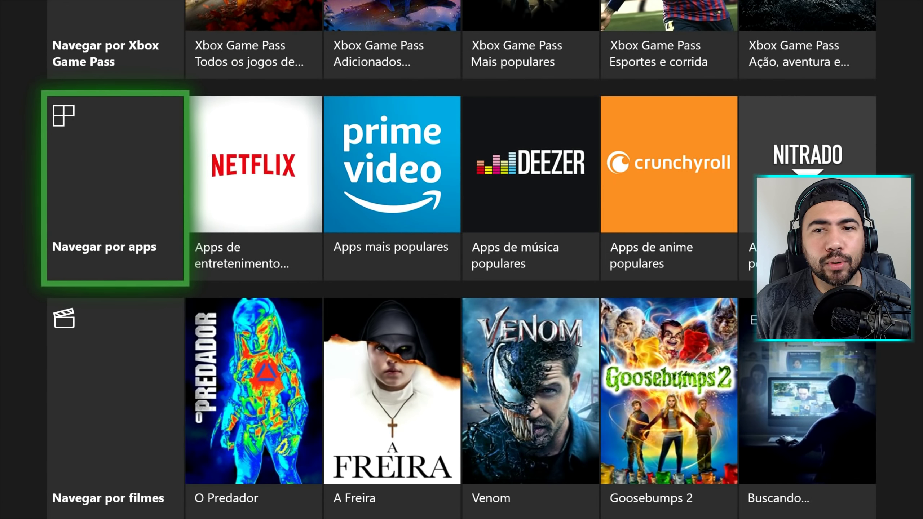
key("Return")
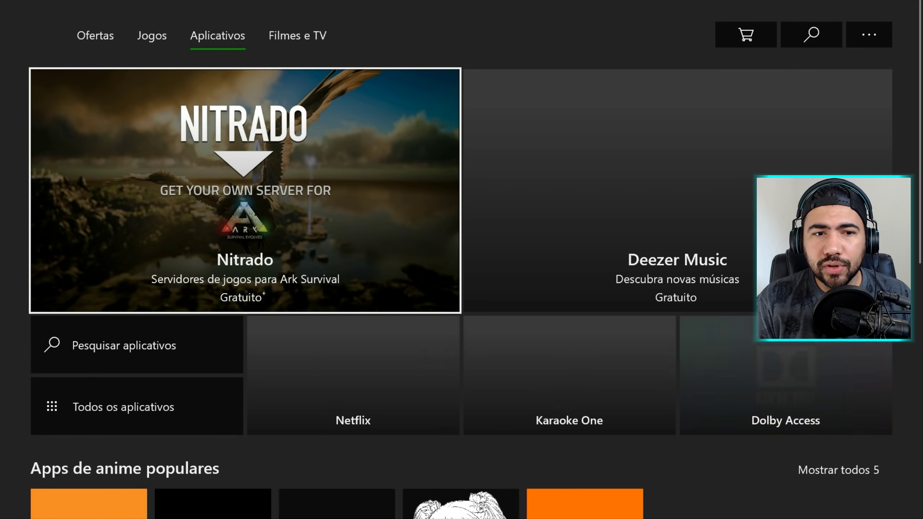
Move across the featured app tiles like Nitrado and Deezer Music up to the Store search button
left_click(137, 345)
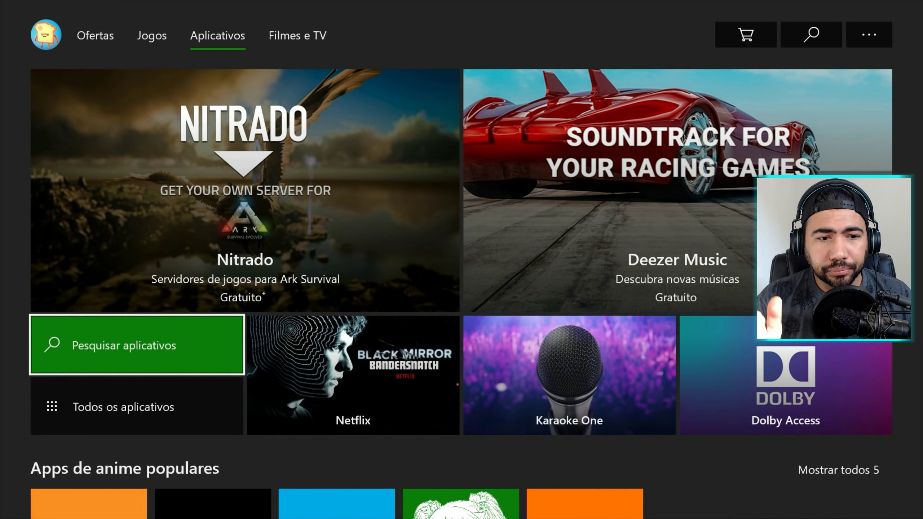
left_click(353, 375)
left_click(570, 375)
left_click(786, 382)
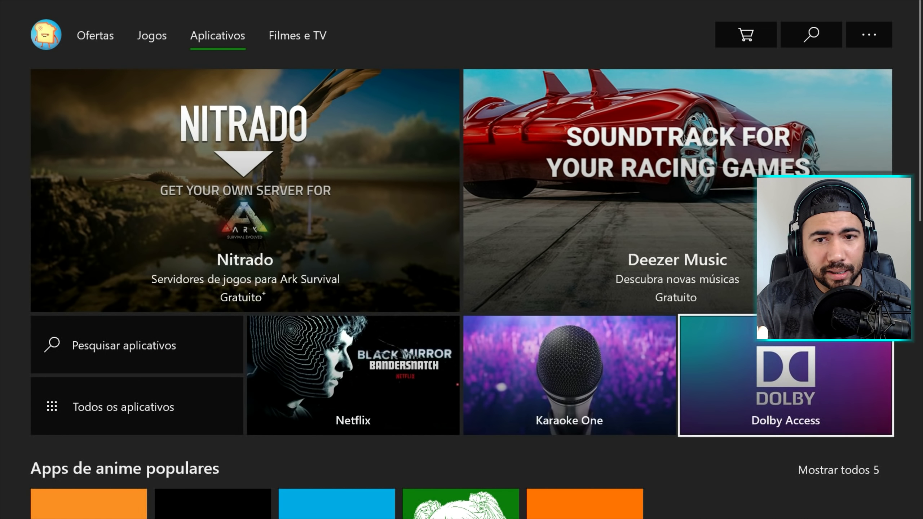
left_click(611, 189)
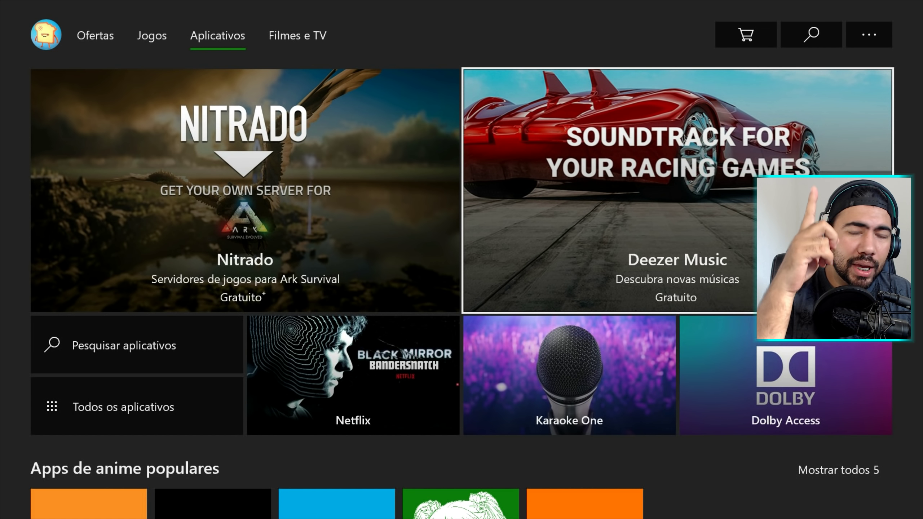
left_click(746, 35)
left_click(811, 35)
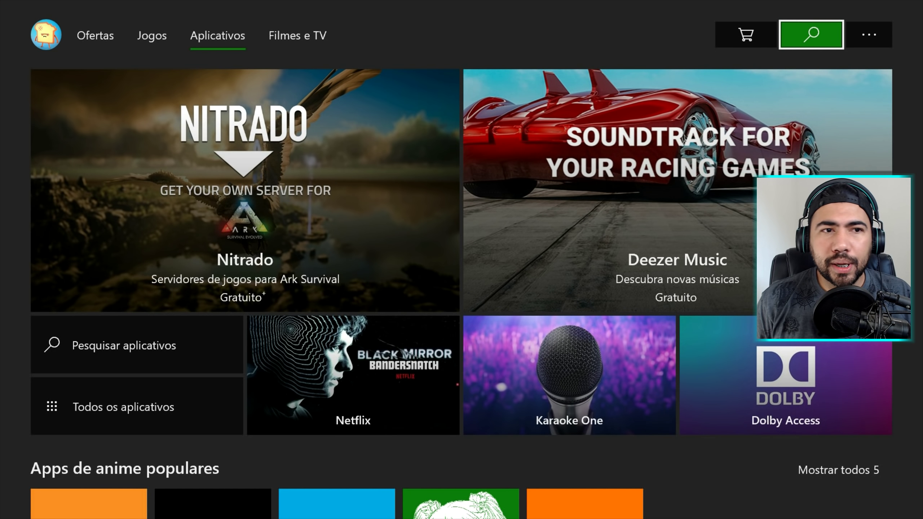
Search the Store for 'dev' using the on-screen keyboard
key("Return")
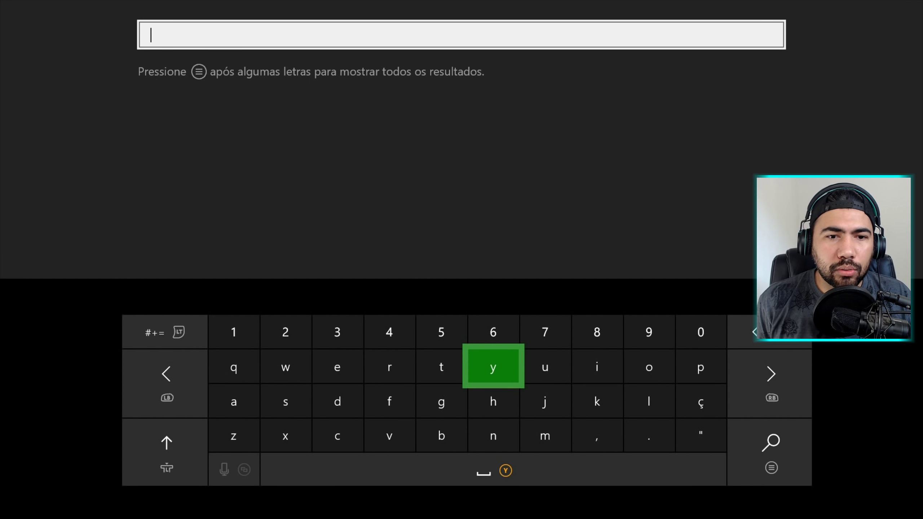
left_click(442, 367)
left_click(337, 367)
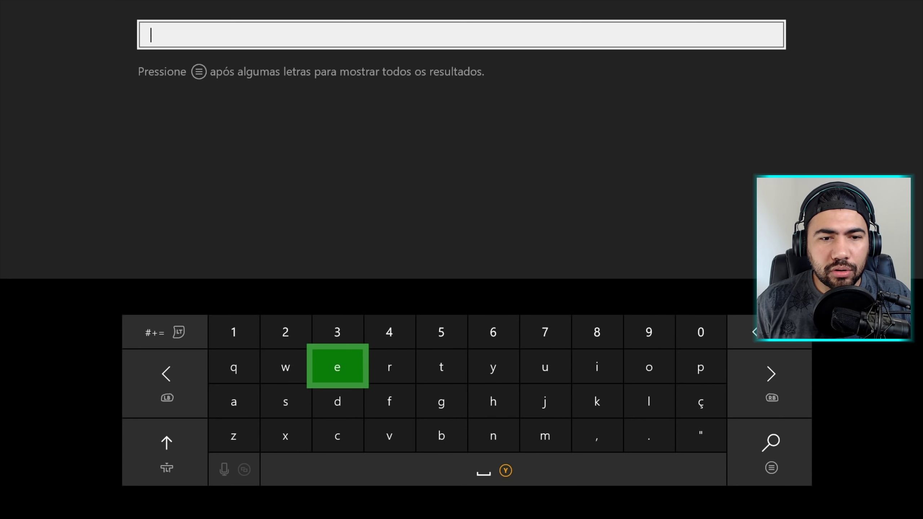
left_click(337, 401)
type("de")
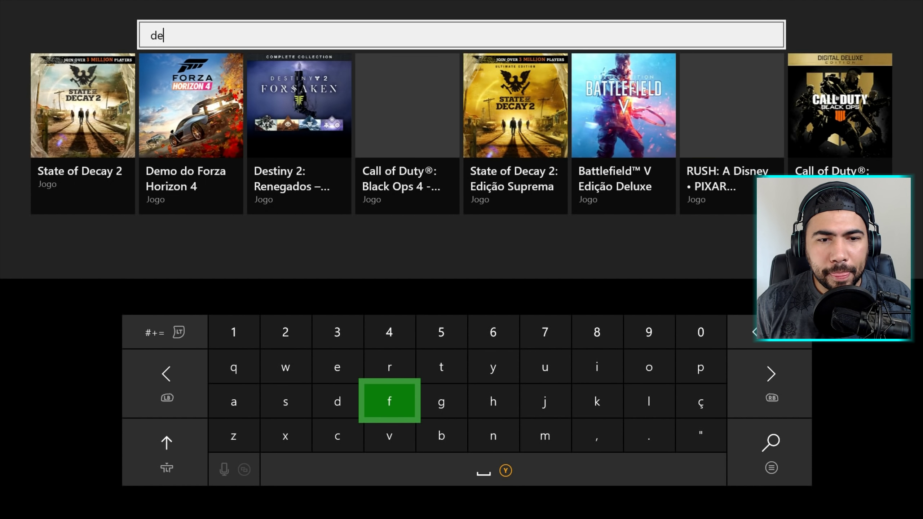
key("Down")
type("v")
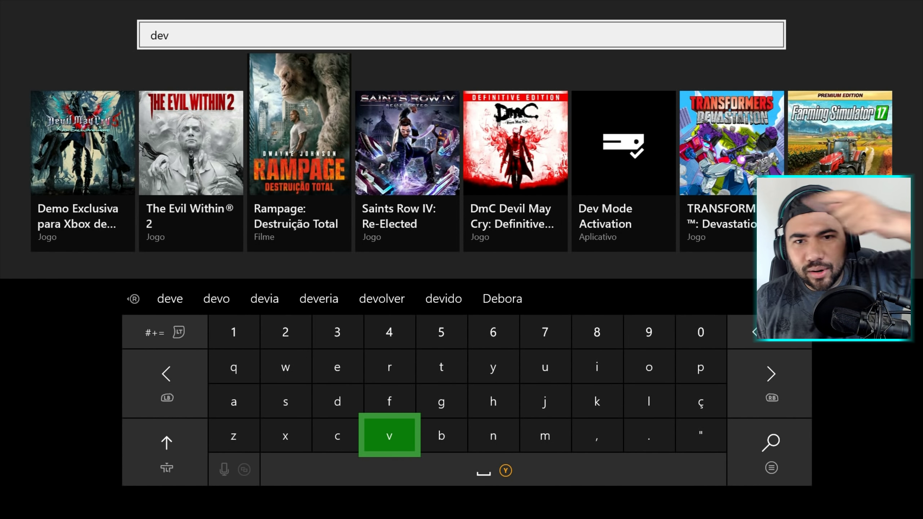
Open the Dev Mode Activation product page from the search results
key("Up")
key("Up")
key("Up")
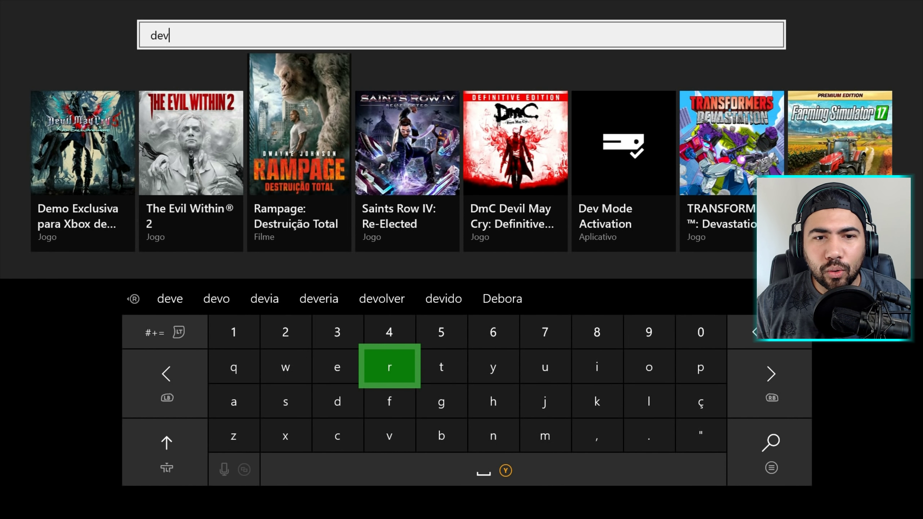
key("Up")
key("Right")
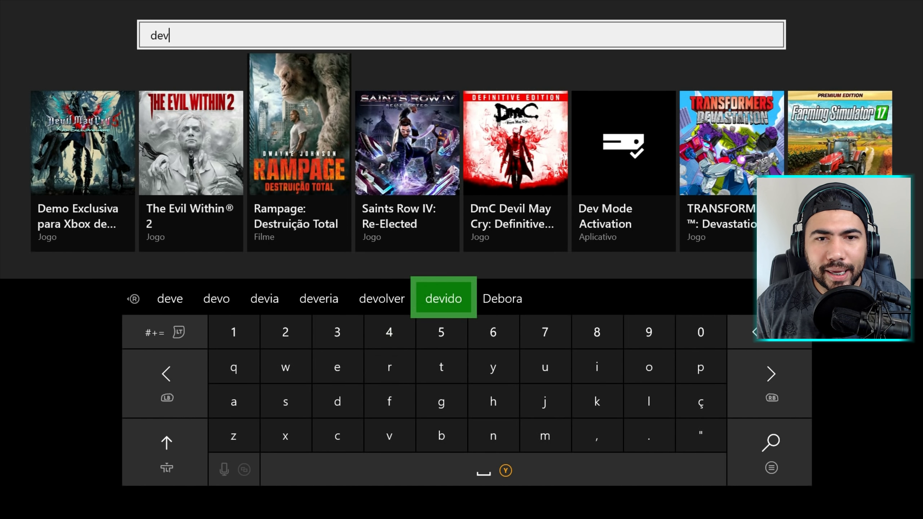
key("Up")
key("Up")
key("Down")
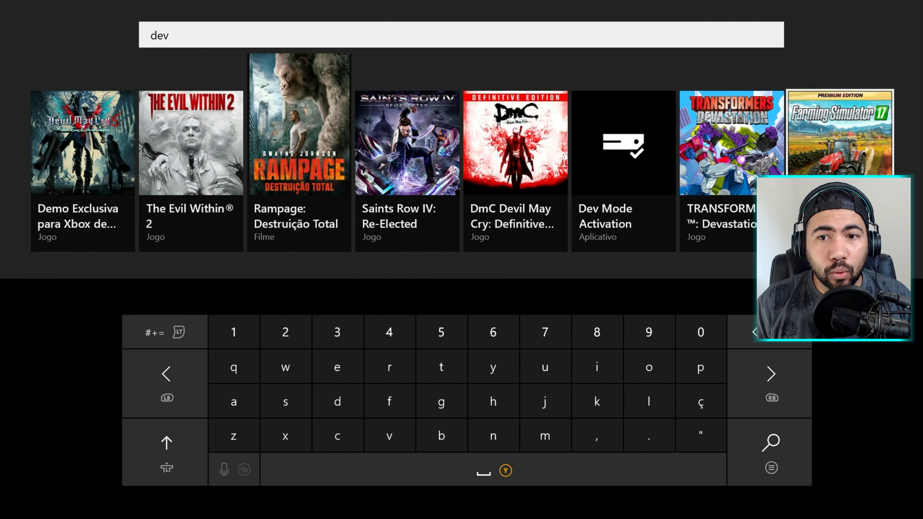
key("Left")
key("Left")
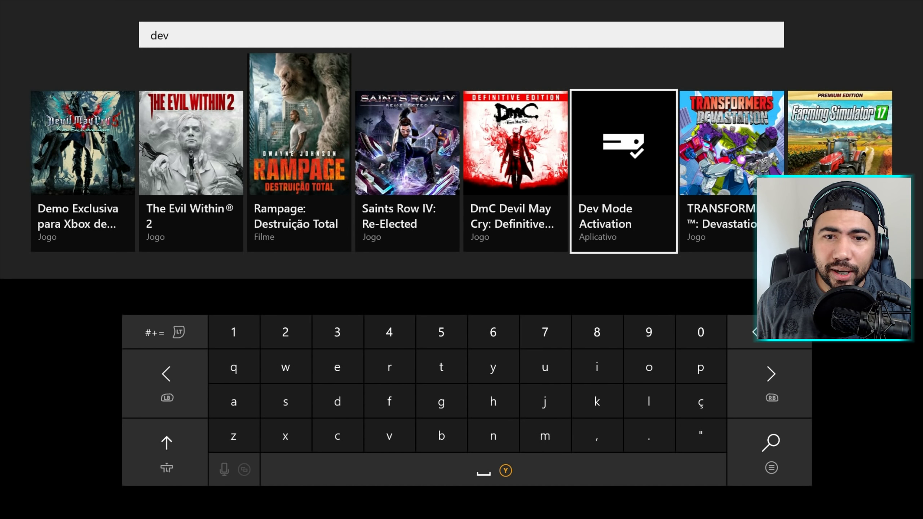
key("Return")
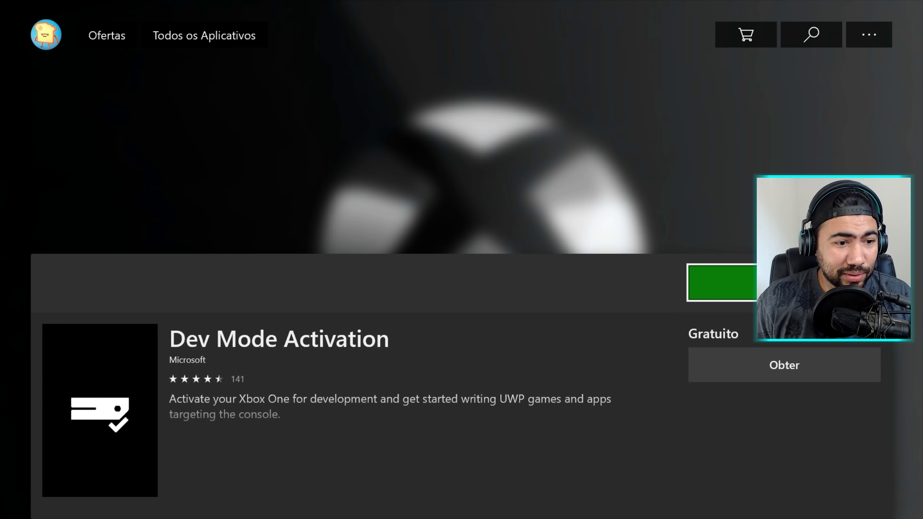
Install the free Dev Mode Activation app with 'Obter' and launch it when ready
key("Return")
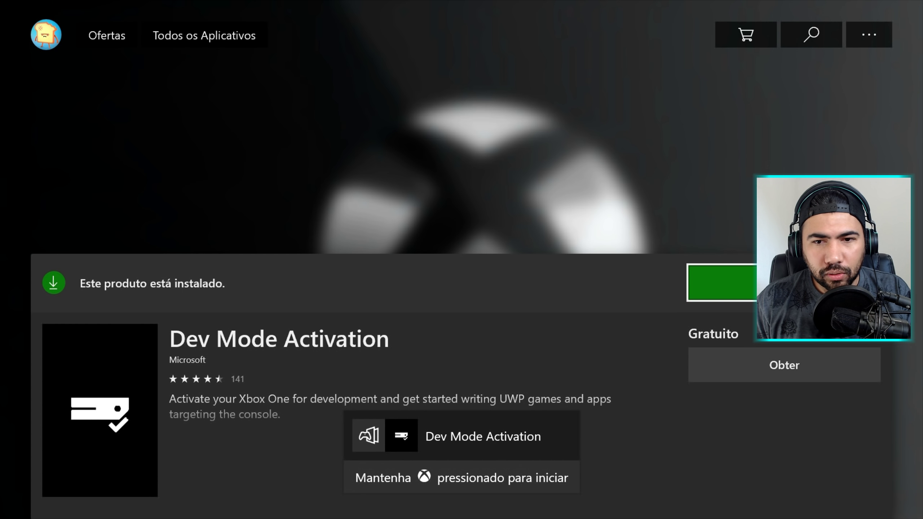
key("Return")
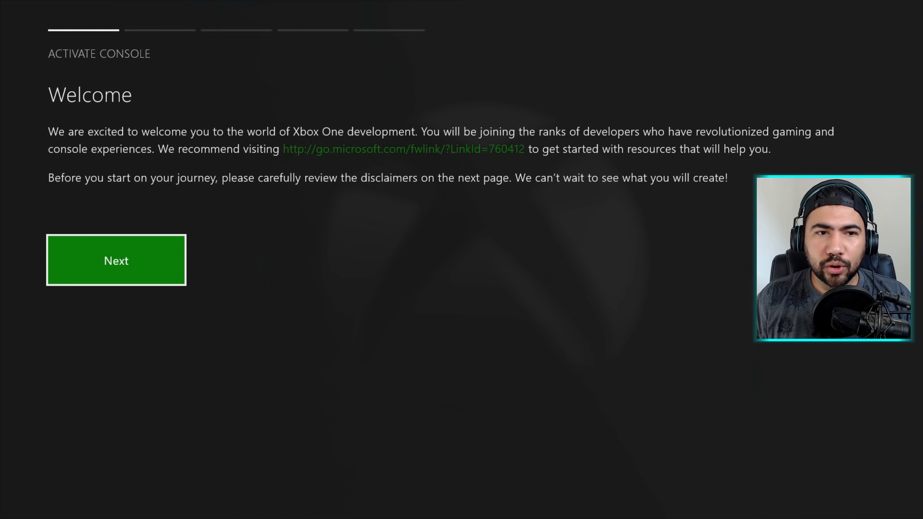
Continue past the Welcome and 'Before you begin' pages to reveal the console activation code
key("Return")
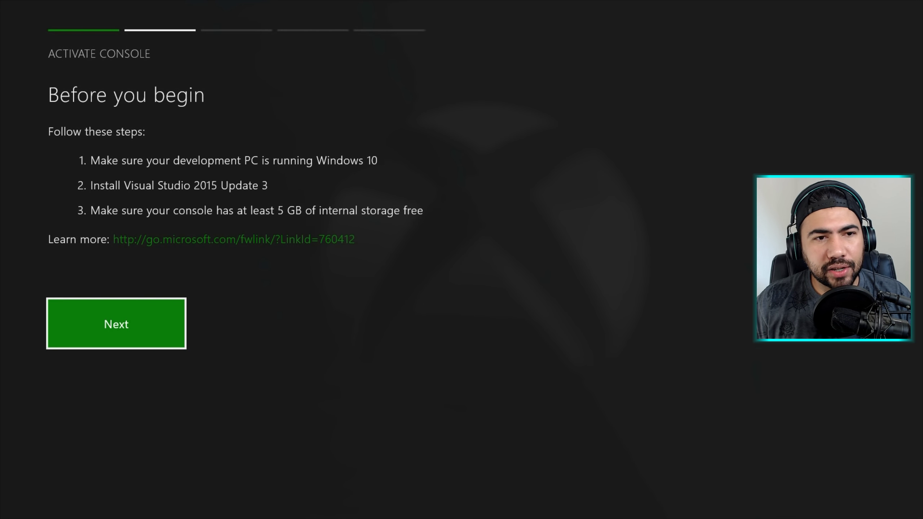
key("Return")
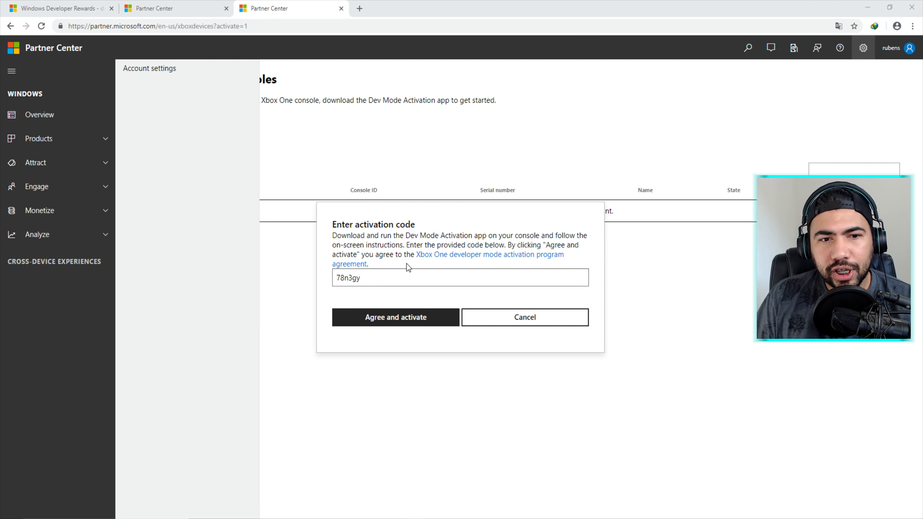
Check the entered activation code and choose 'Agree and activate' for the Xbox One
double_click(342, 278)
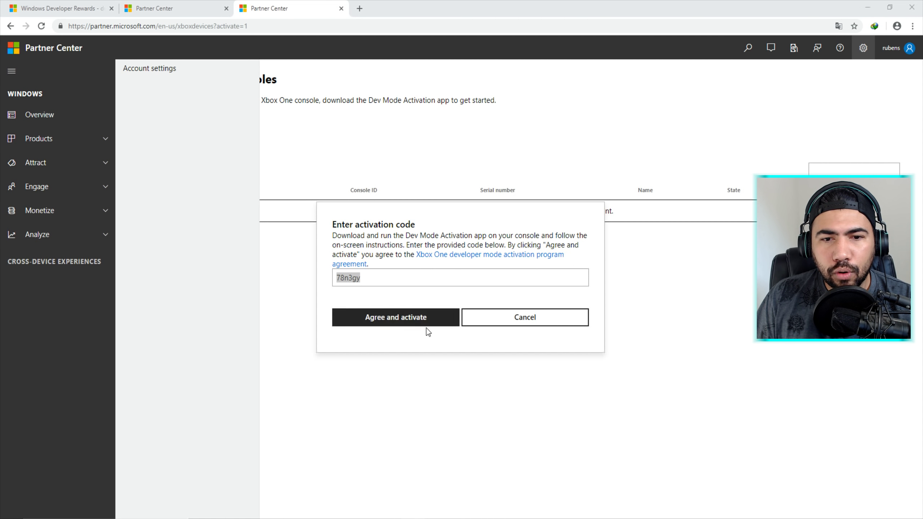
left_click(391, 321)
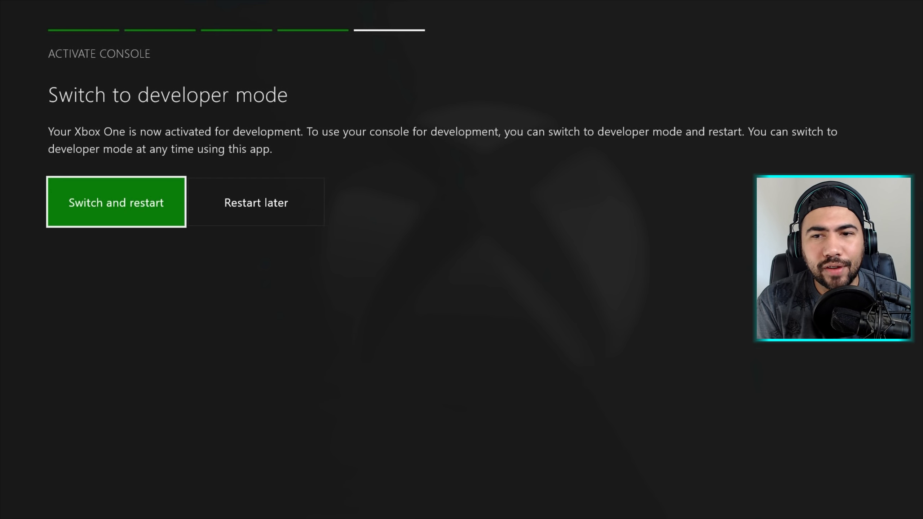
Choose 'Switch and restart' to reboot the Xbox One into developer mode
key("Return")
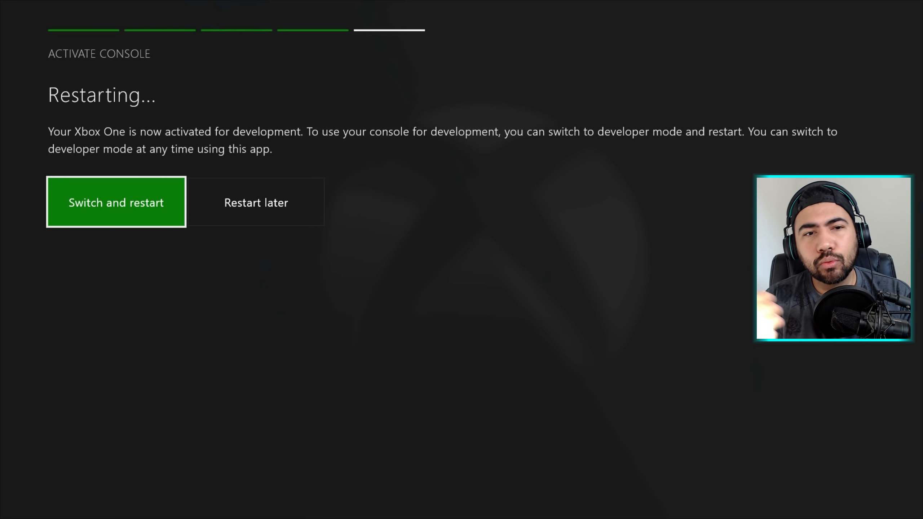
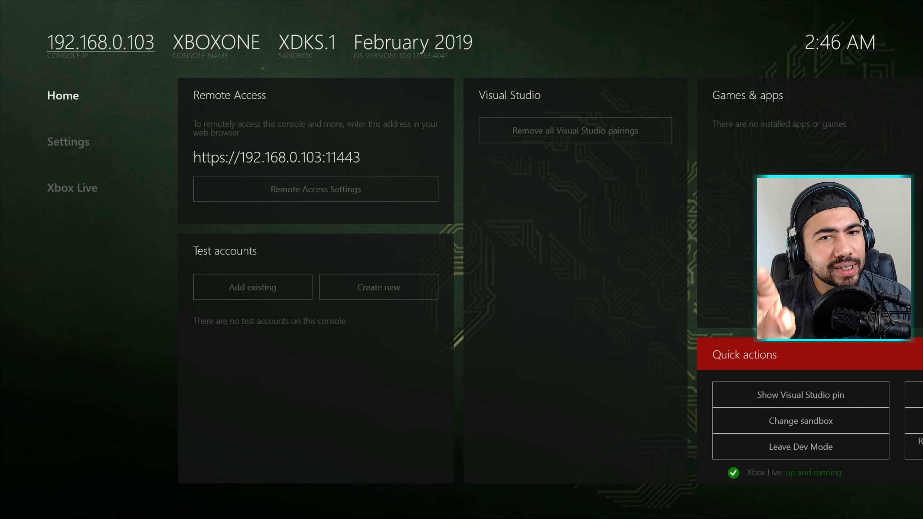
key("Right")
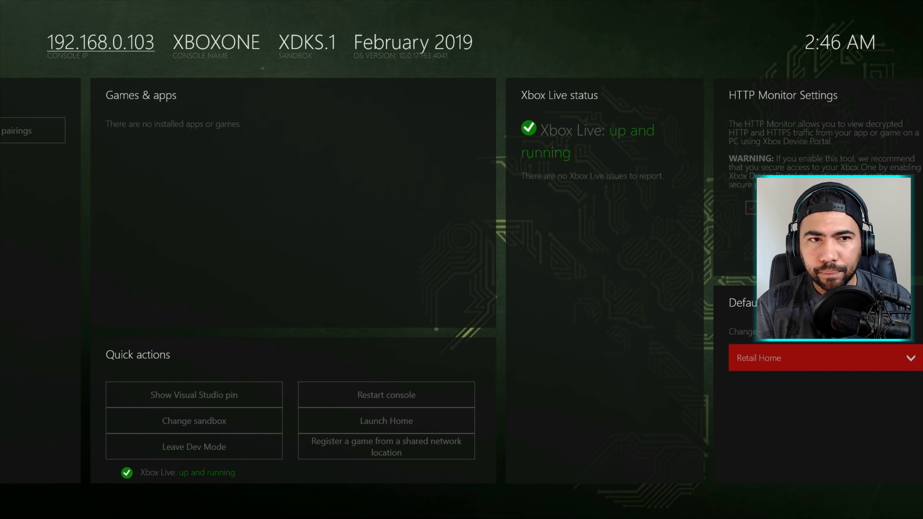
key("Left")
key("Left")
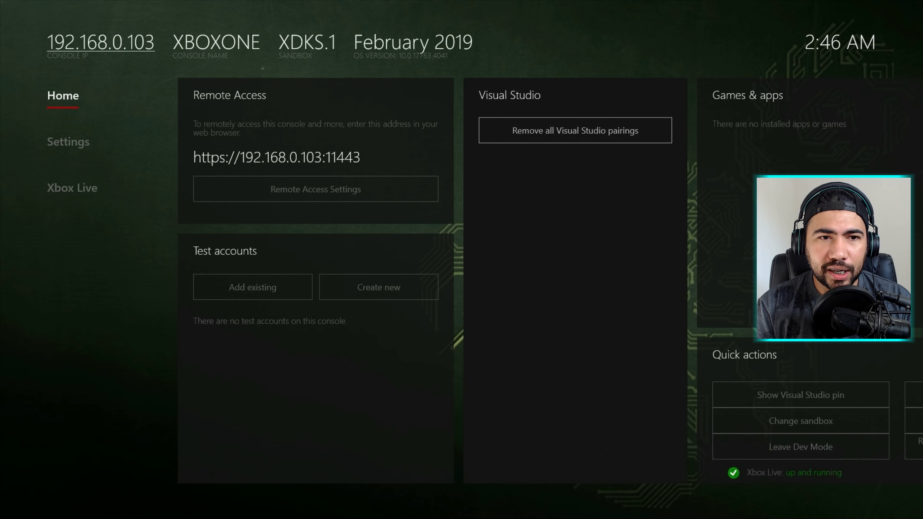
key("Up")
key("Right")
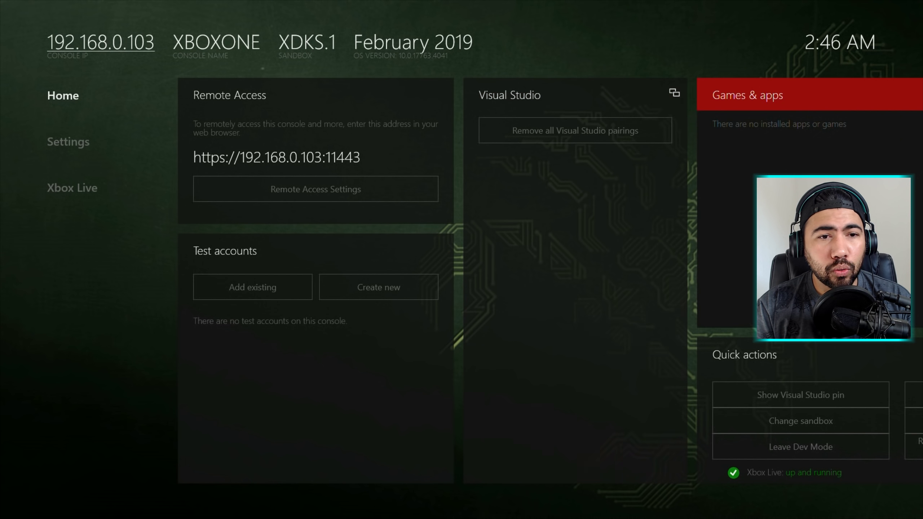
key("Right")
key("Left")
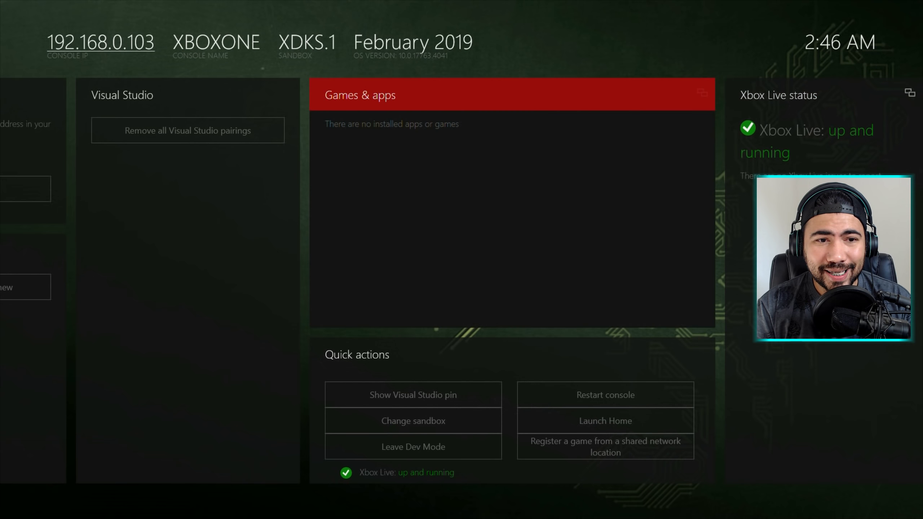
key("Left")
key("Left")
key("Left")
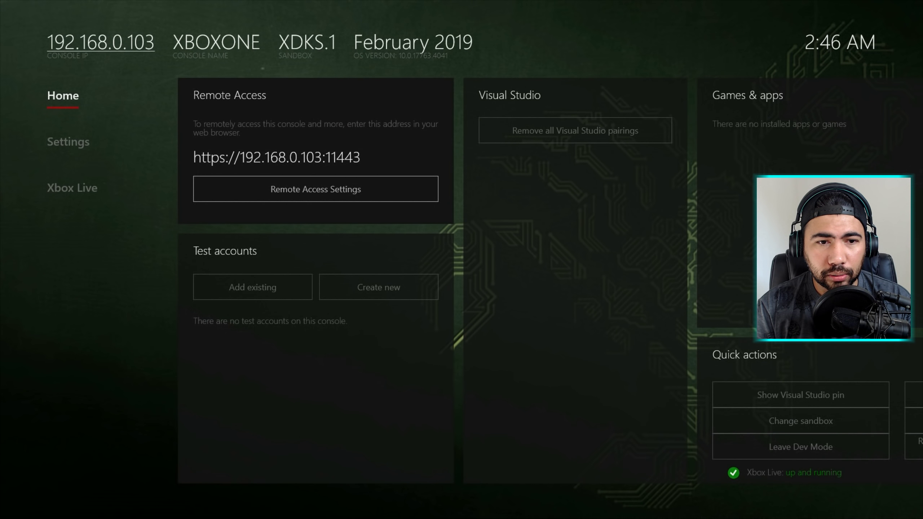
key("Down")
key("Up")
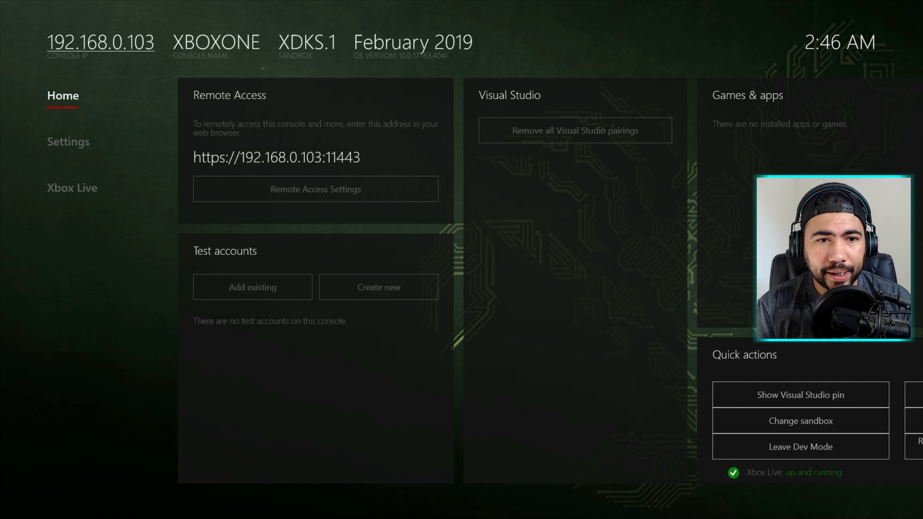
key("Right")
key("Down")
key("Down")
key("Down")
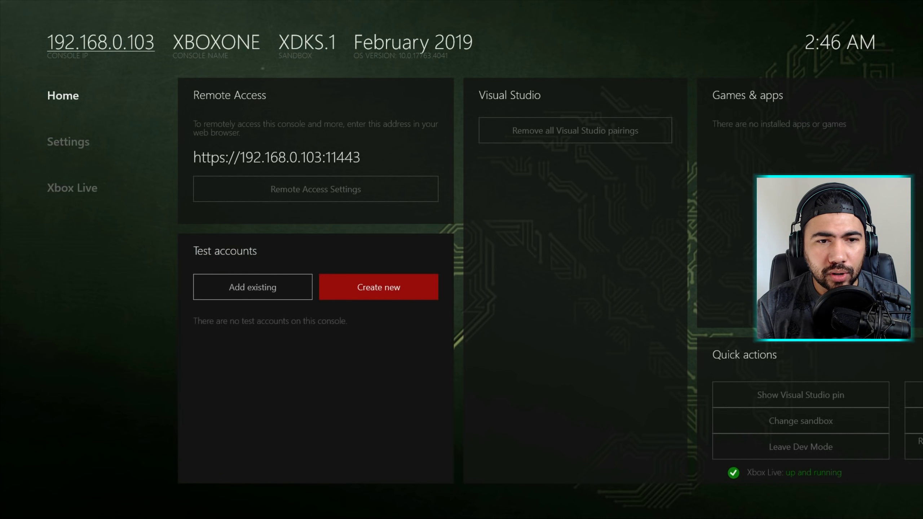
key("Left")
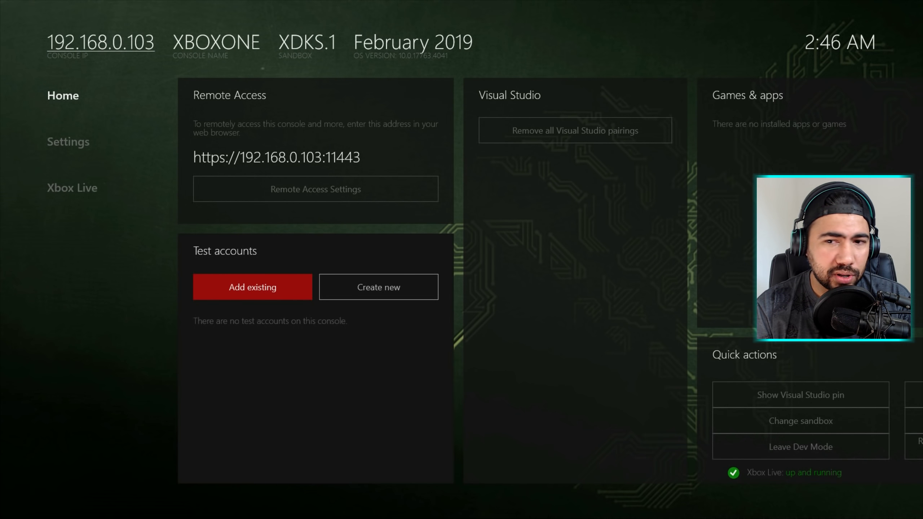
key("Right")
key("Right")
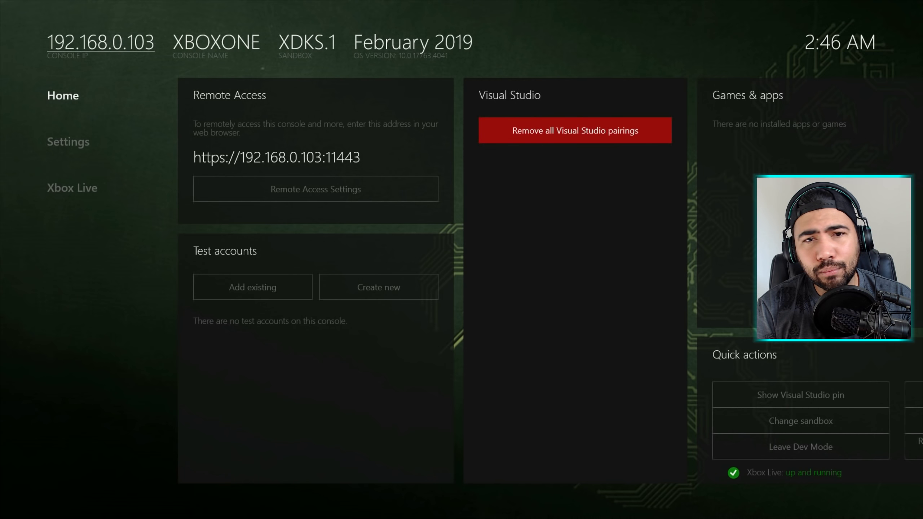
key("Menu")
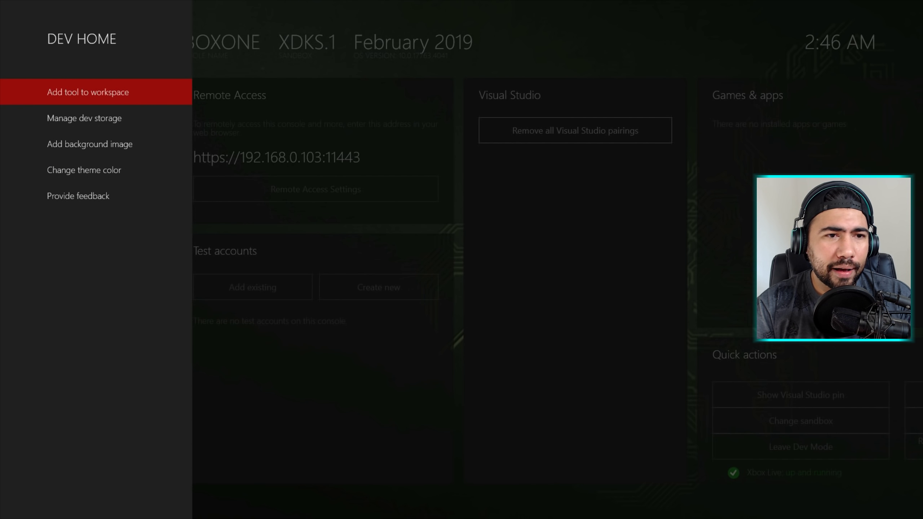
Select the blue starry thumbnail in the background image chooser
key("Down")
key("Down")
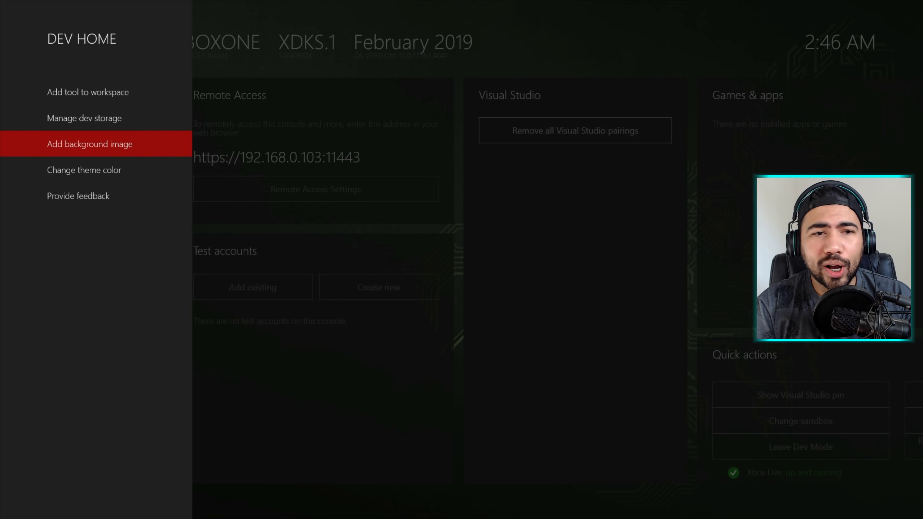
key("Return")
key("Down")
key("Down")
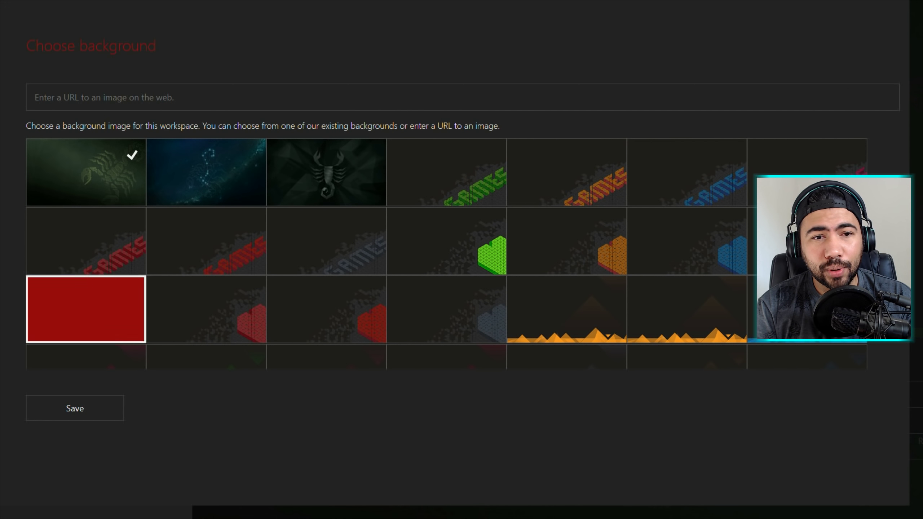
key("Right")
key("Right")
key("Up")
key("Left")
key("Up")
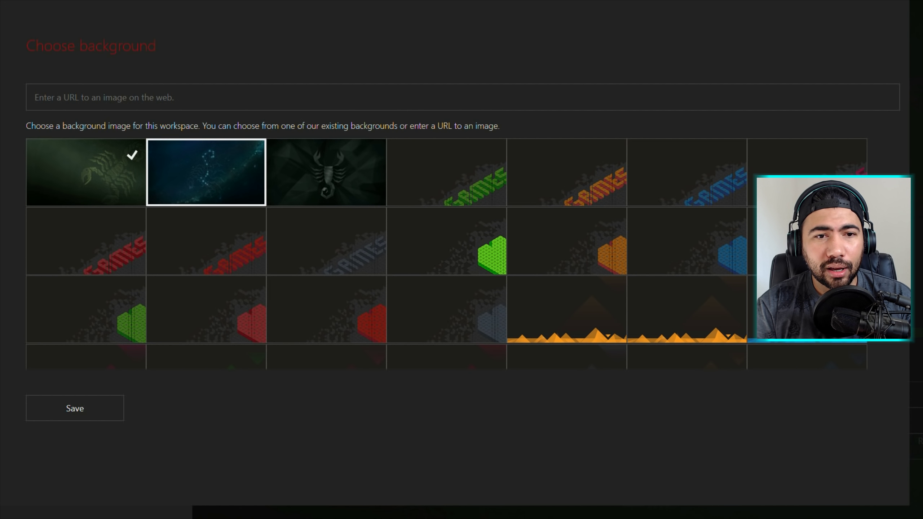
key("Return")
key("Escape")
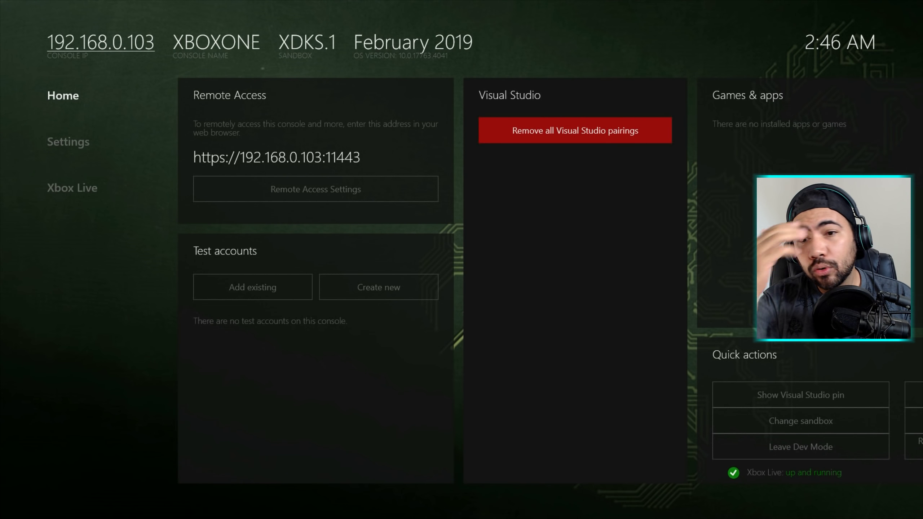
Look at the dev storage settings from the Dev Home options menu, then close them
key("Menu")
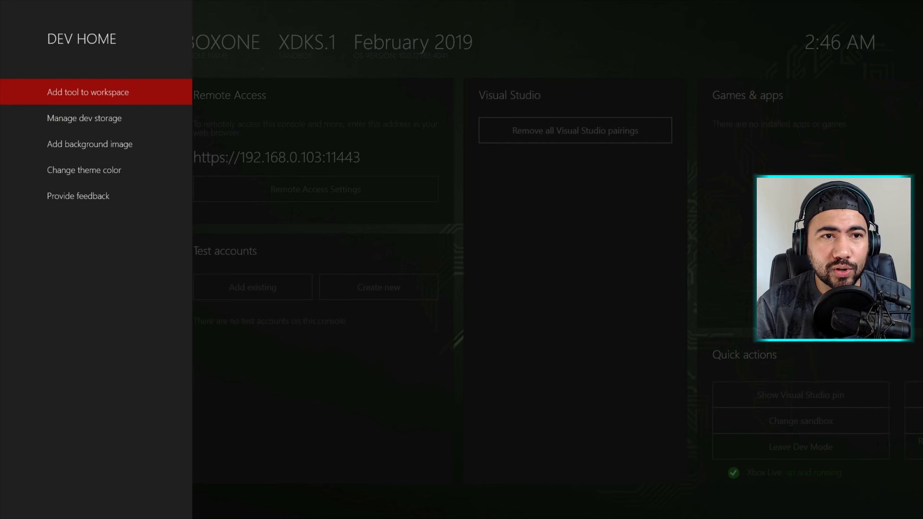
key("Down")
key("Down")
key("Up")
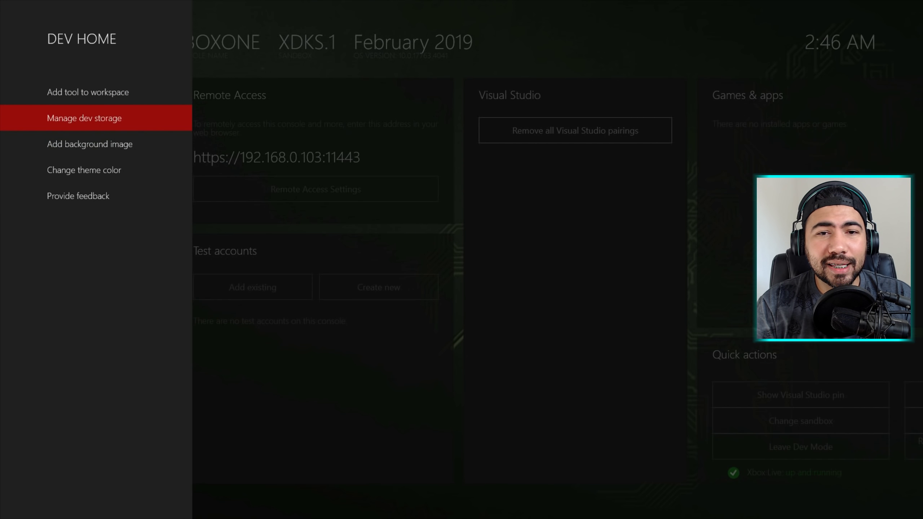
key("Return")
key("Escape")
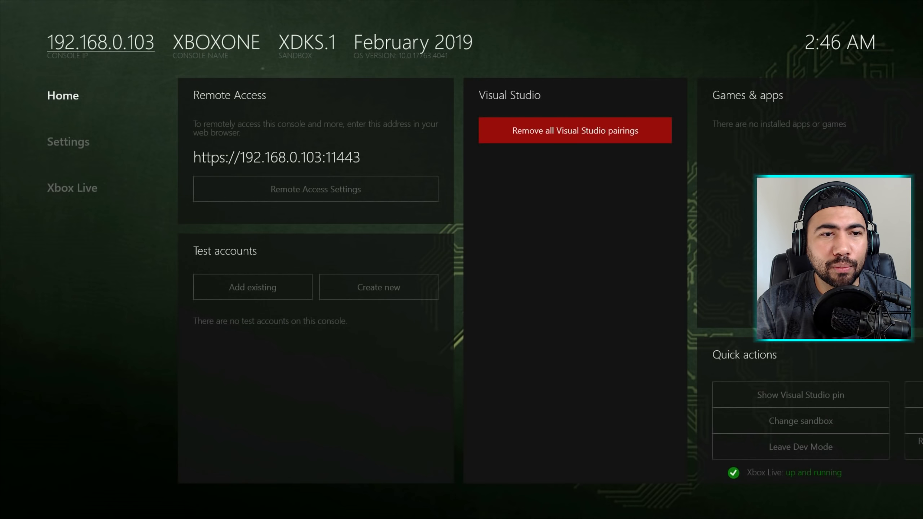
Pick the blue starry background image again and save it as the dashboard background
key("Menu")
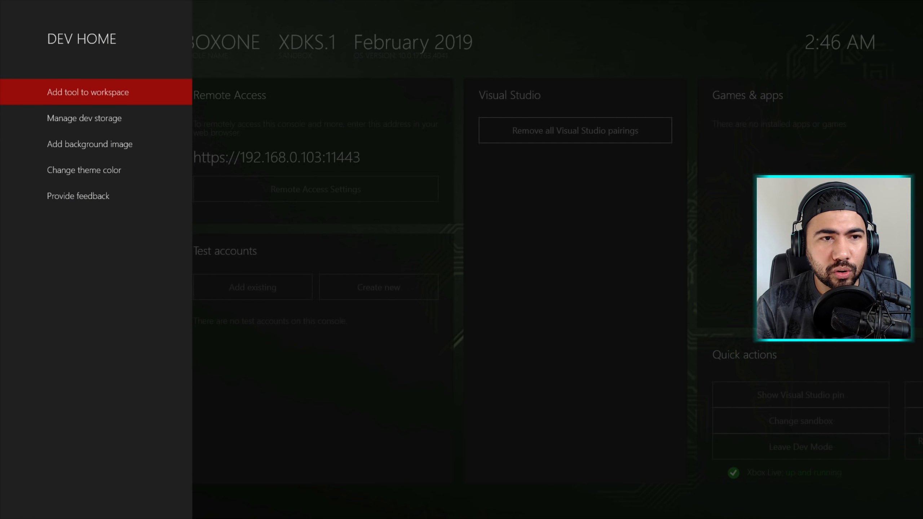
key("Down")
key("Down")
key("Return")
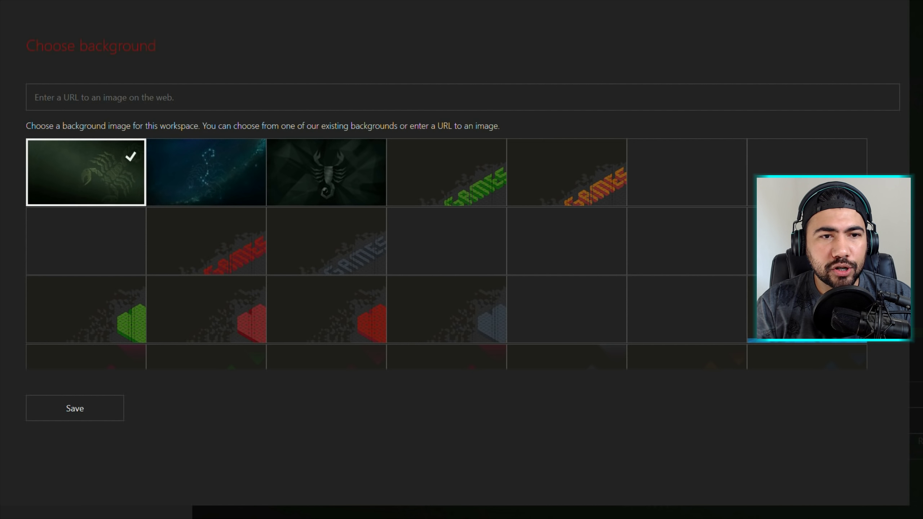
key("Right")
key("Return")
key("Down")
key("Down")
key("Left")
key("Down")
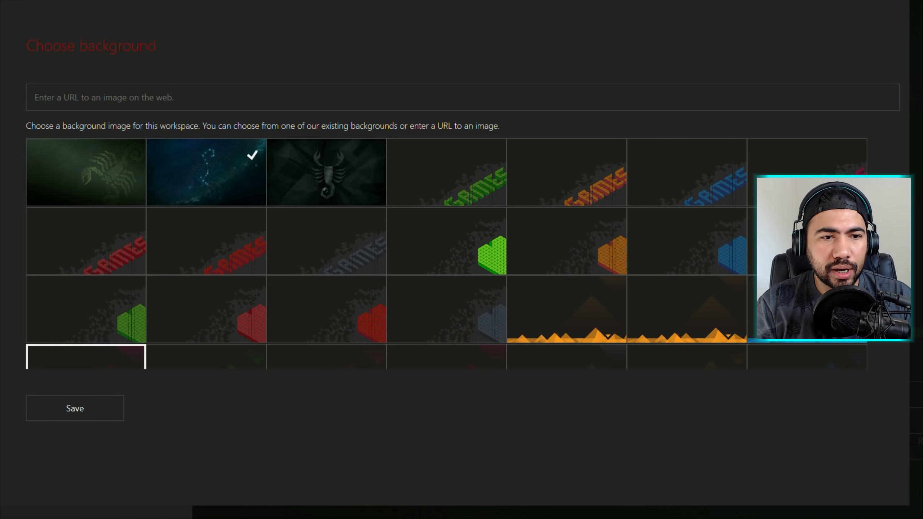
key("Down")
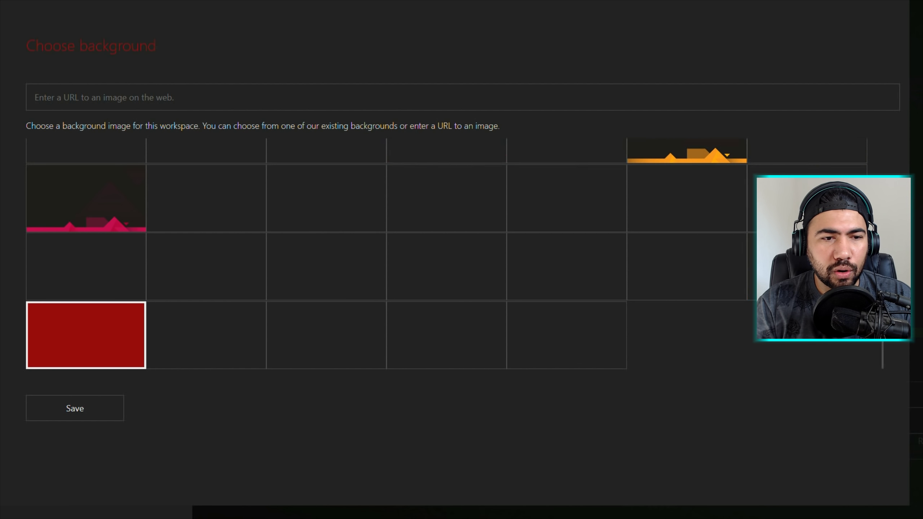
key("Down")
key("Return")
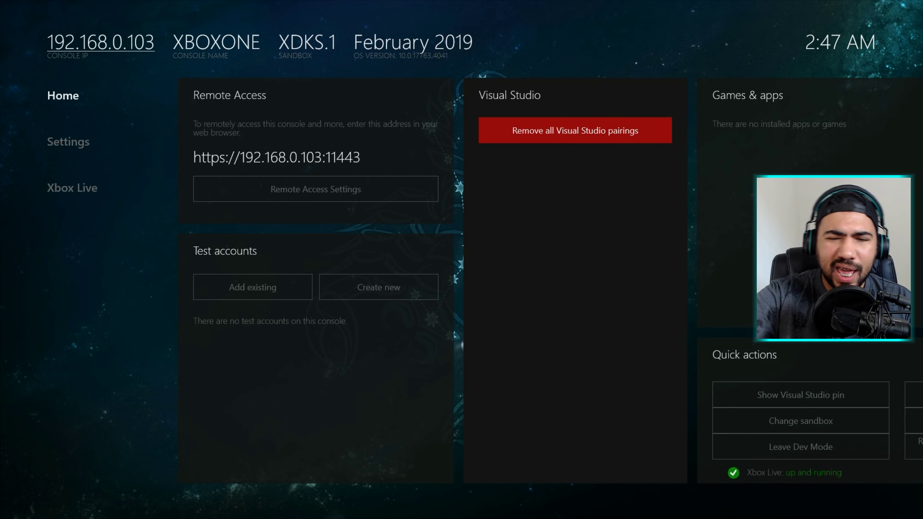
Look over the Games & apps, Xbox Live status and HTTP Monitor Settings tiles
key("Right")
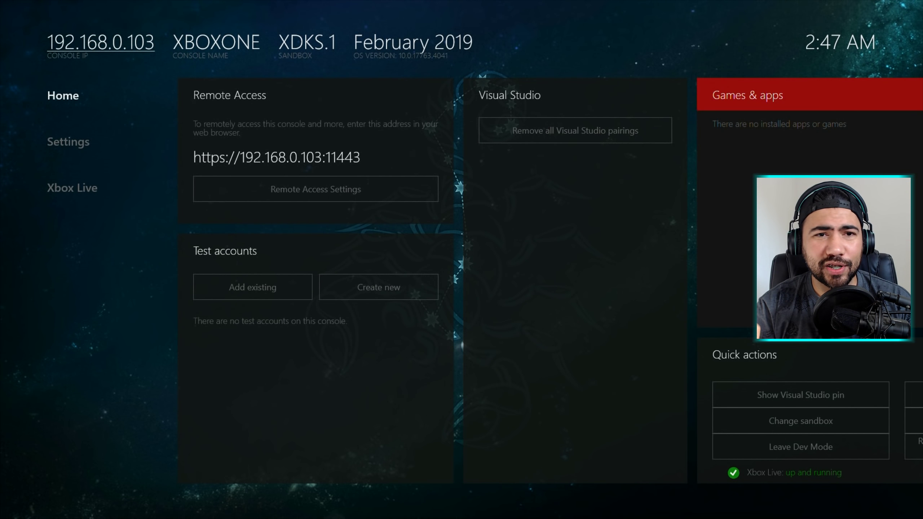
key("Right")
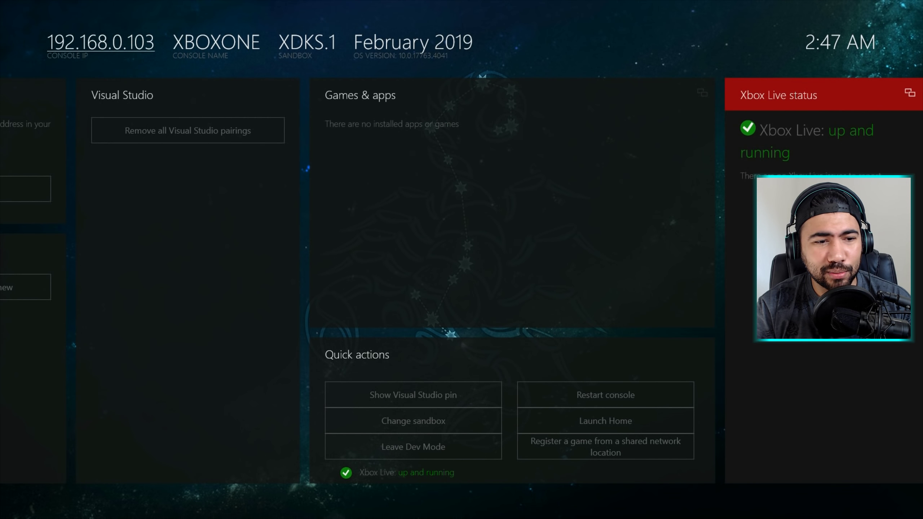
key("Right")
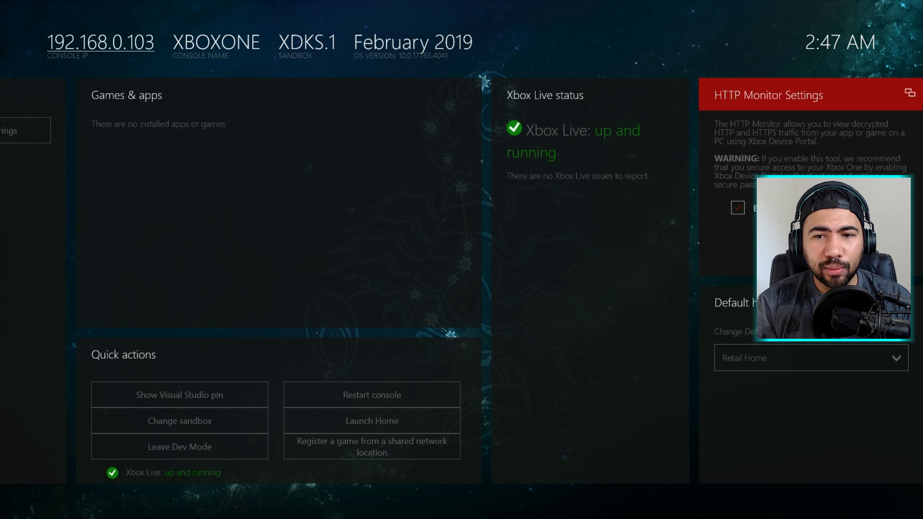
key("Left")
key("Left")
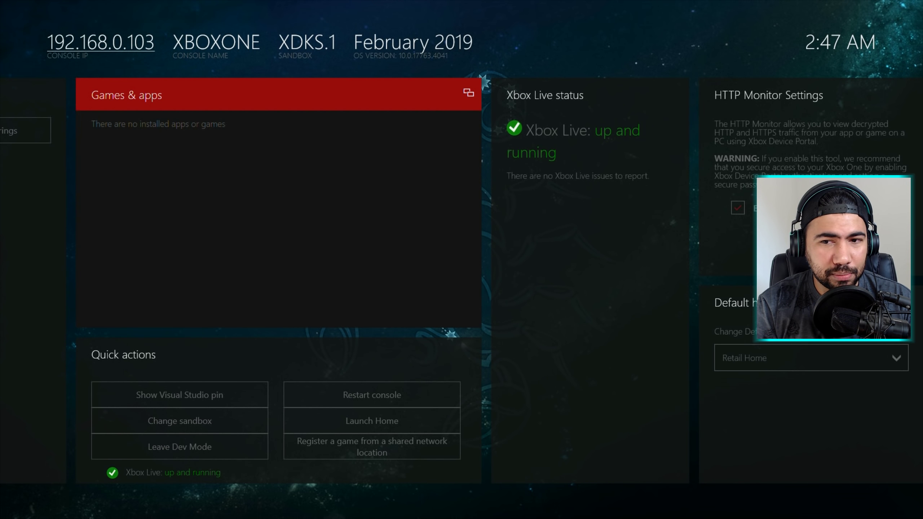
Launch the retail Xbox Home from the guide's Home section
key("super")
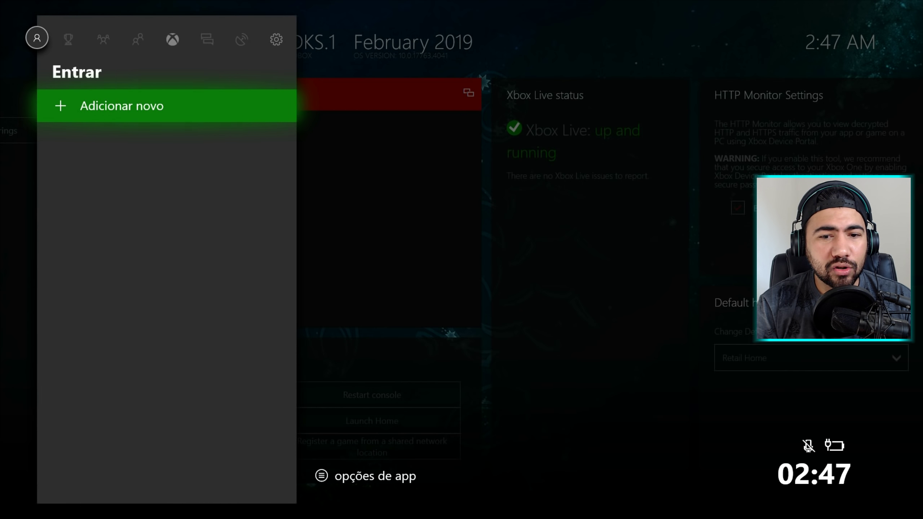
key("super")
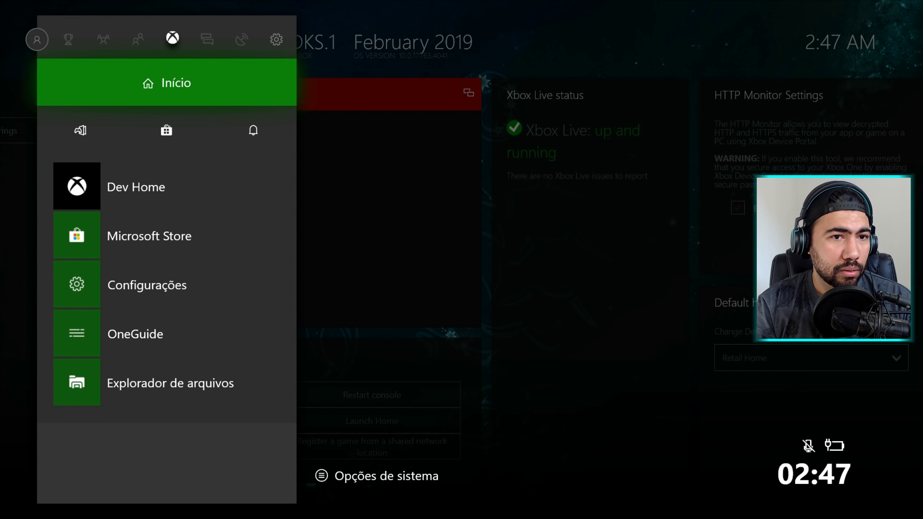
key("Down")
key("Up")
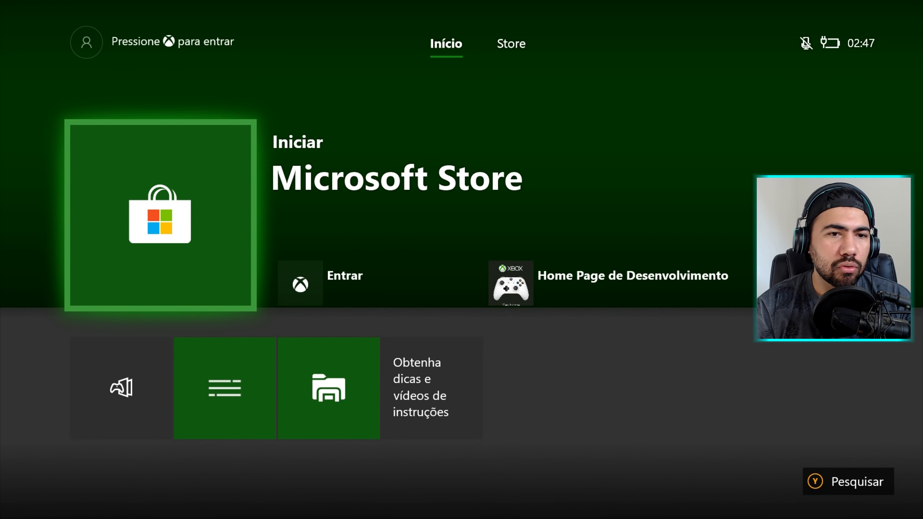
View the Store page, then return to the Início home page
key("Right")
key("Right")
key("ctrl+Tab")
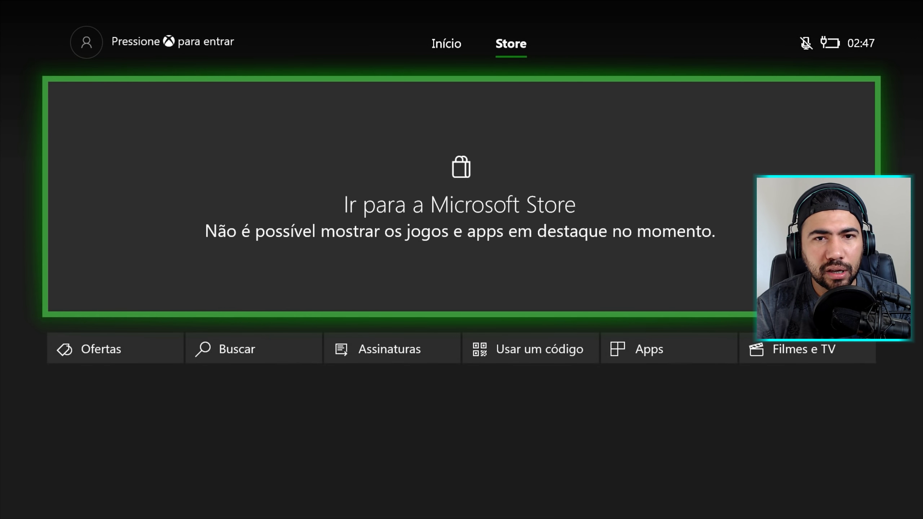
key("ctrl+shift+Tab")
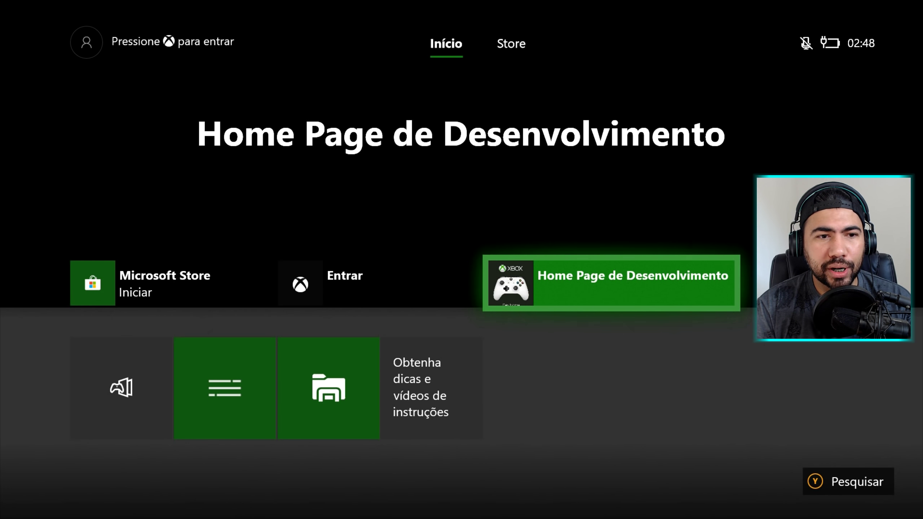
Go to the Meus jogos e apps collection from the home screen
key("Left")
key("Left")
key("Down")
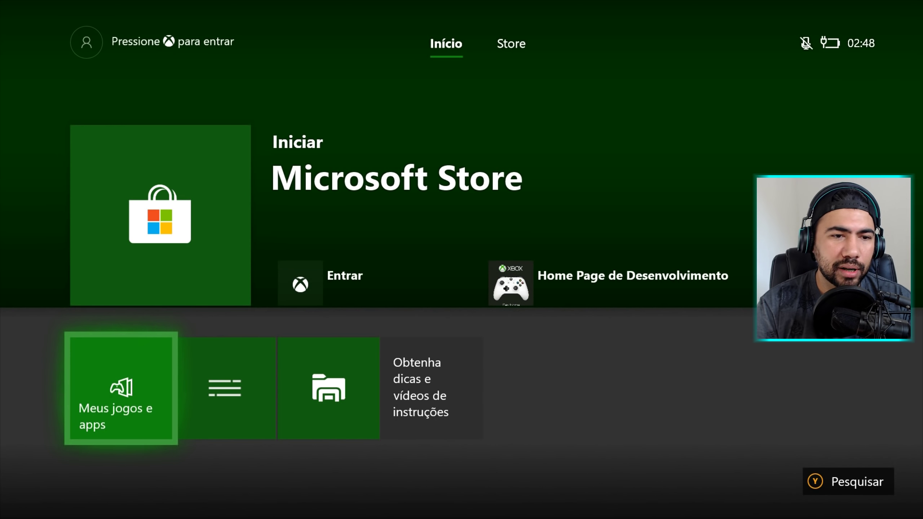
key("Return")
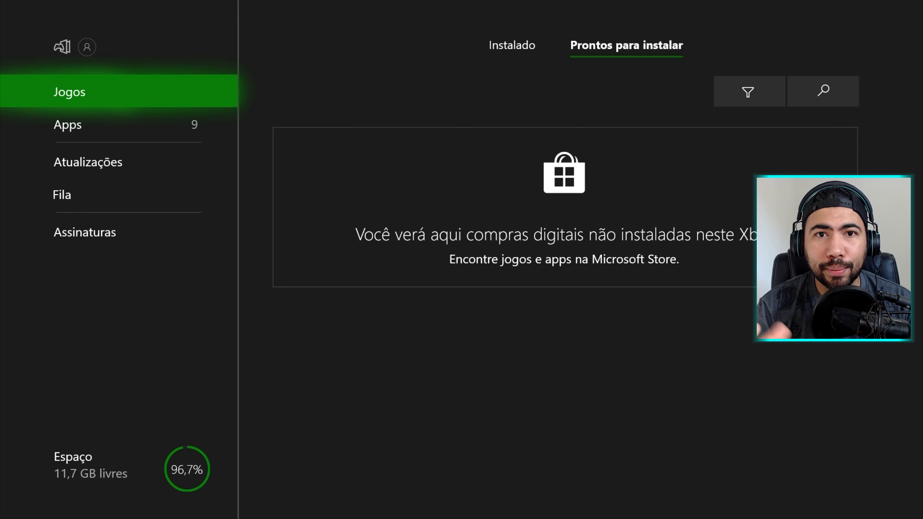
Launch Explorador de arquivos from the installed Apps grid, triggering the sign-in prompt
left_click(68, 125)
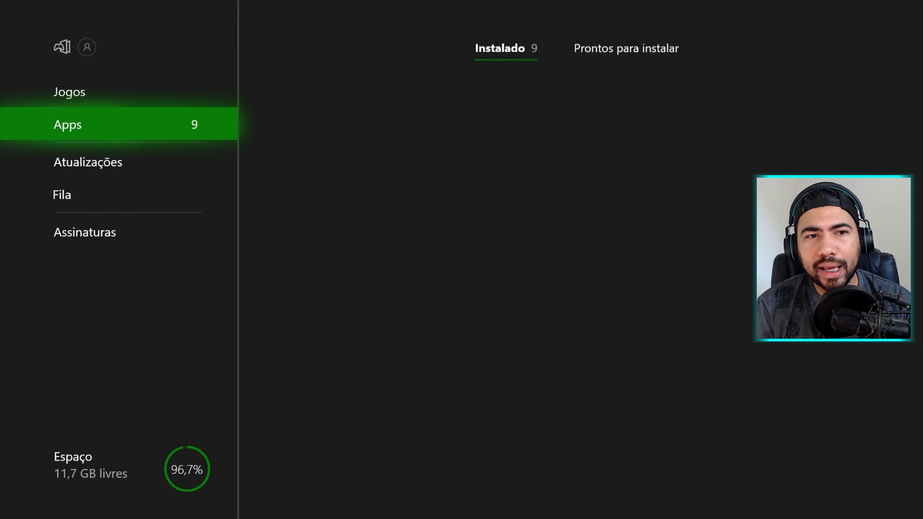
left_click(344, 200)
key("Right")
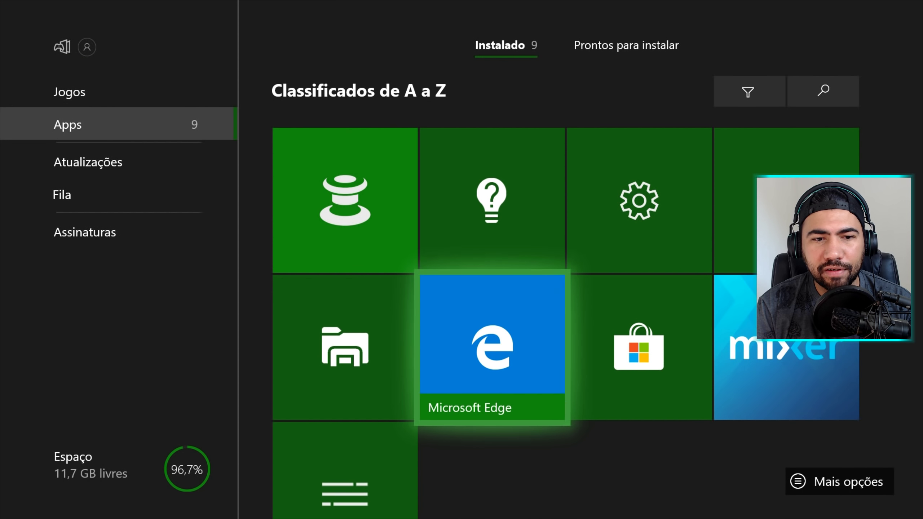
key("Down")
key("Down")
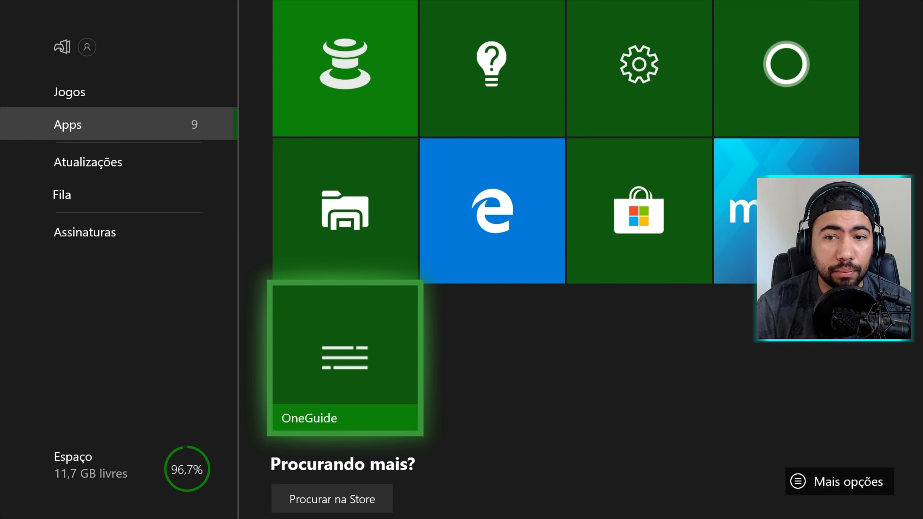
key("Up")
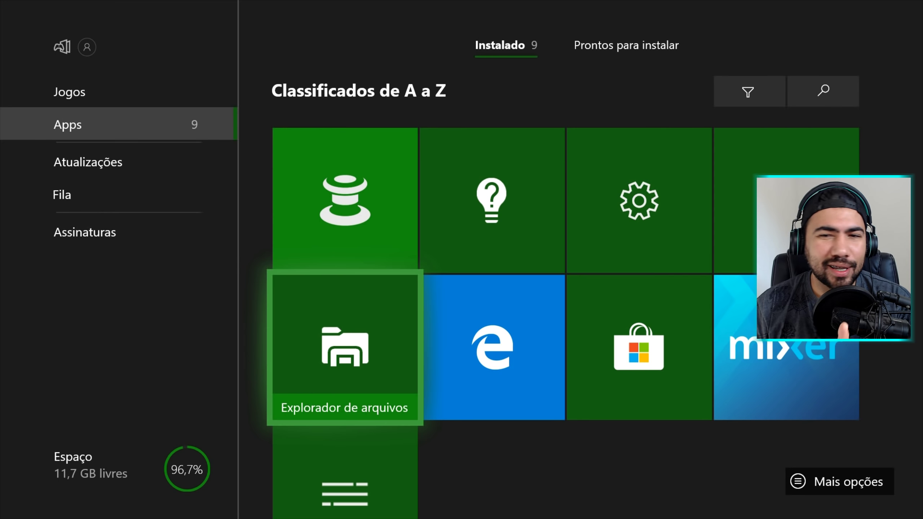
key("Return")
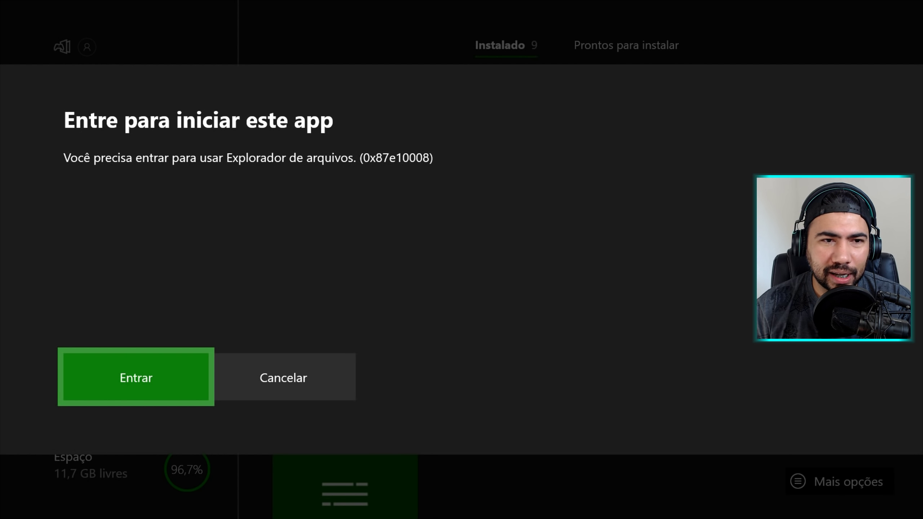
Start signing in with a new account and begin typing its email
key("Return")
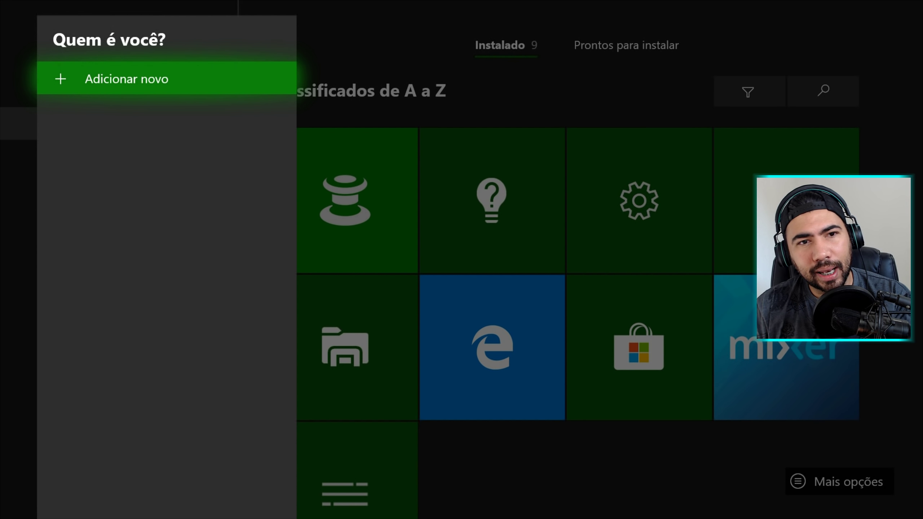
key("Return")
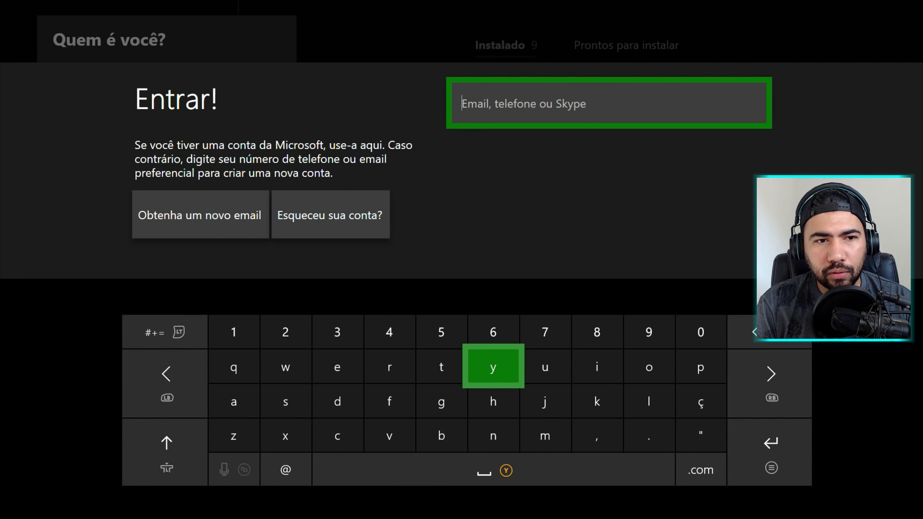
left_click(442, 402)
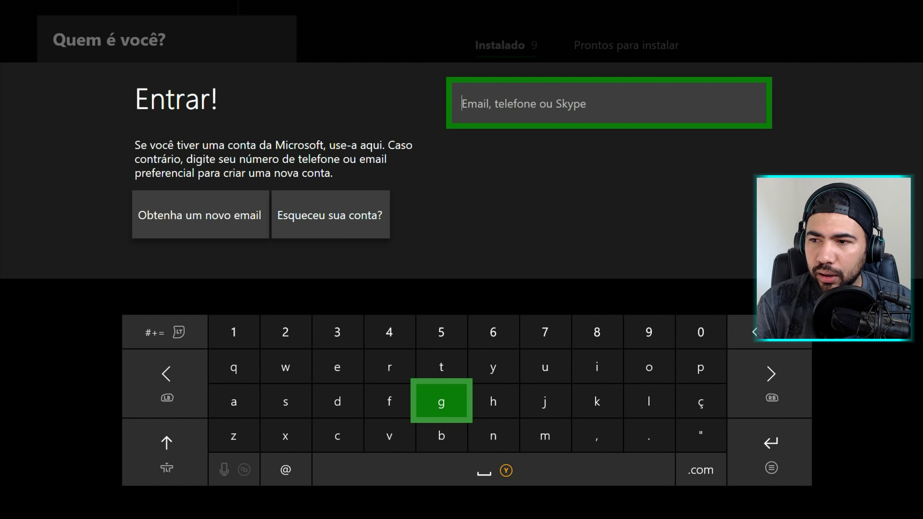
key("Right")
key("Right")
key("Right")
key("Right")
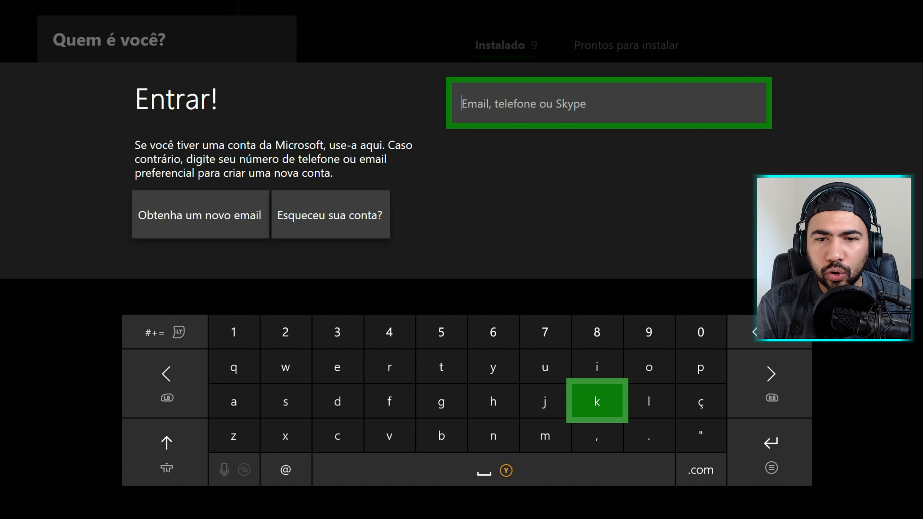
type("l")
key("Up")
Finish entering the account email and password and submit them
key("Left")
type("i")
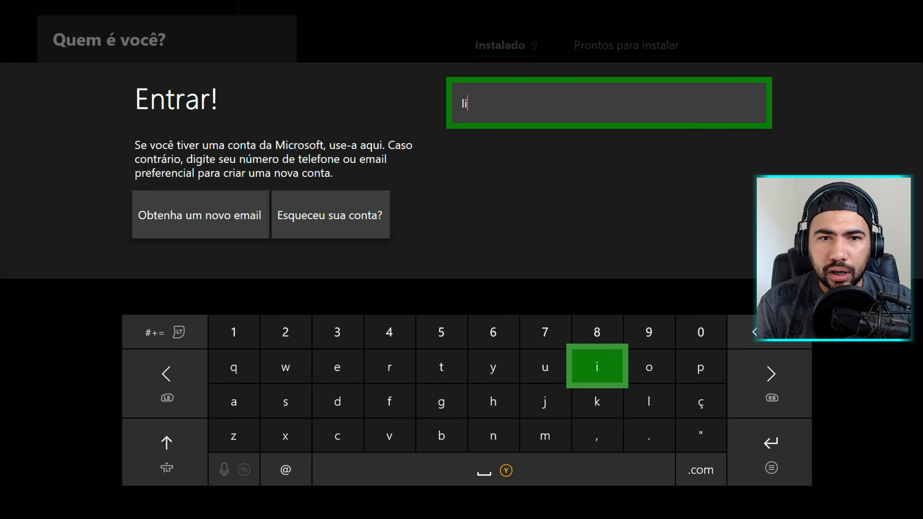
key("Down")
key("Left")
key("Left")
key("Left")
key("Left")
key("Down")
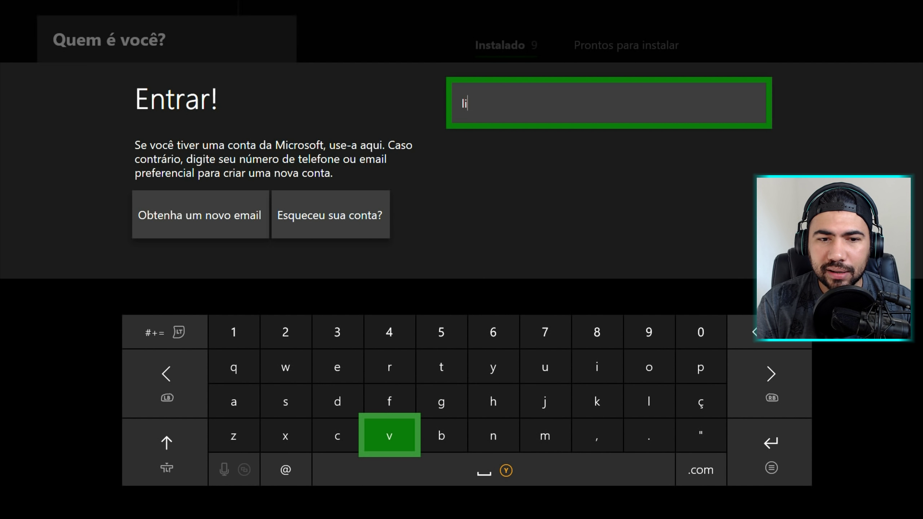
type("v")
key("Up")
key("Up")
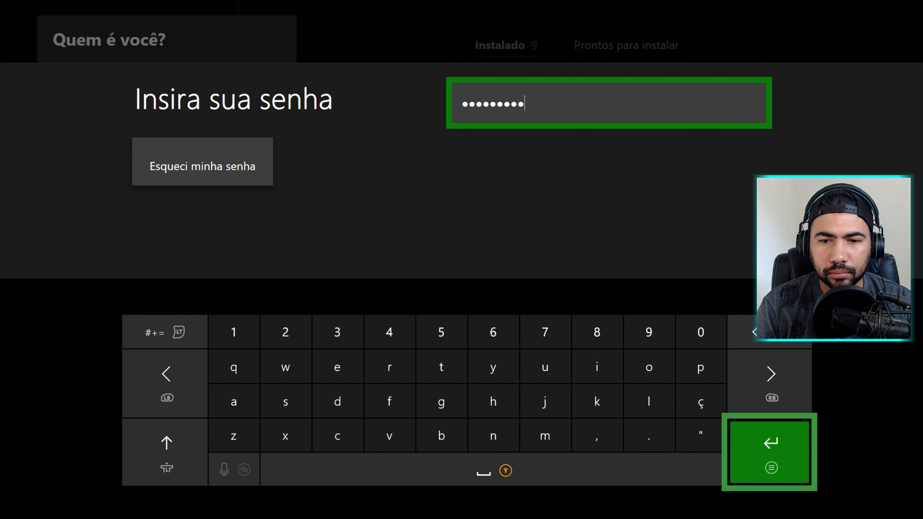
key("Return")
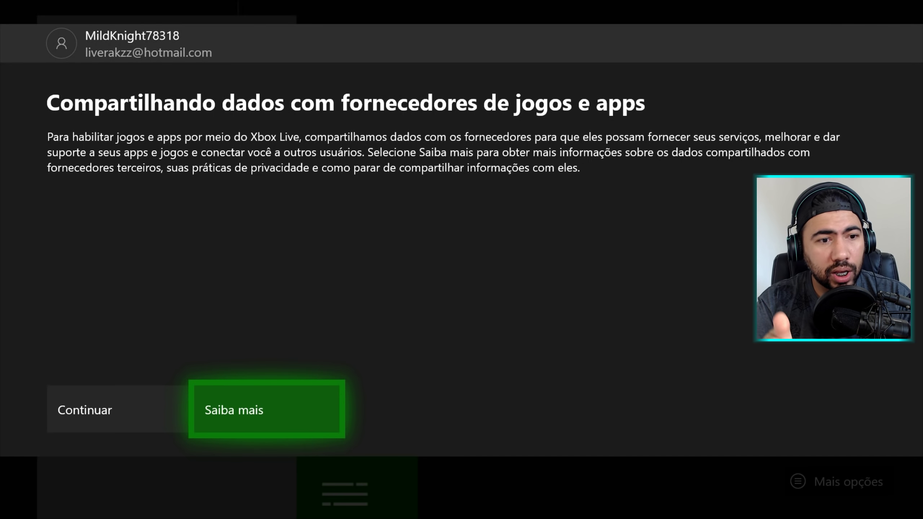
Accept the data-sharing and error-reporting notices, choose Sem barreiras, and skip instant sign-in
key("Left")
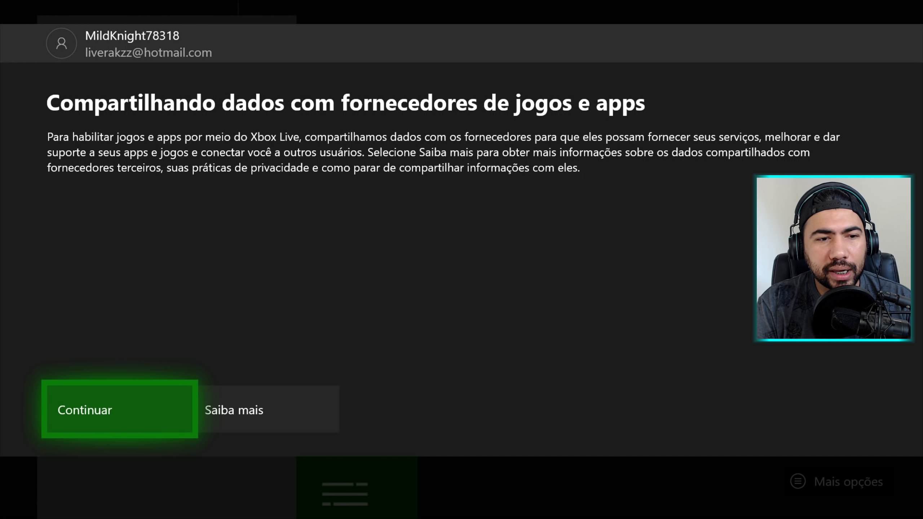
key("Return")
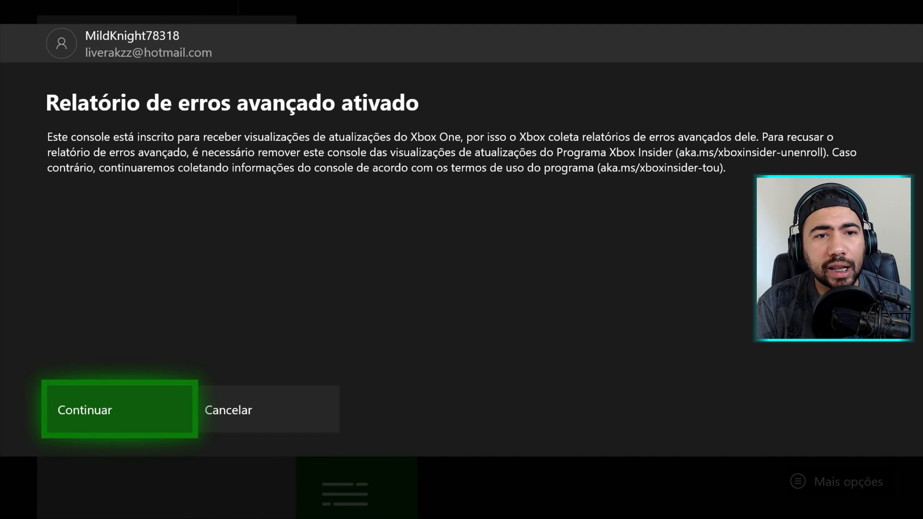
key("Return")
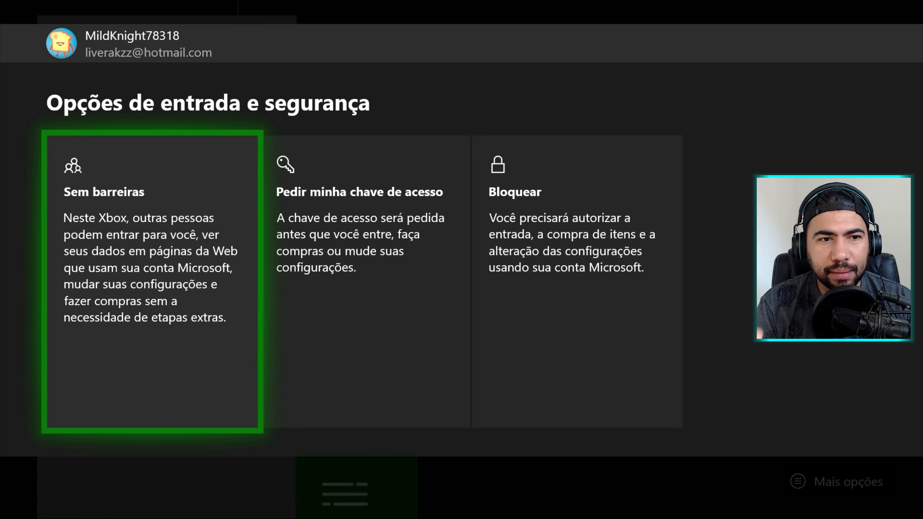
key("Return")
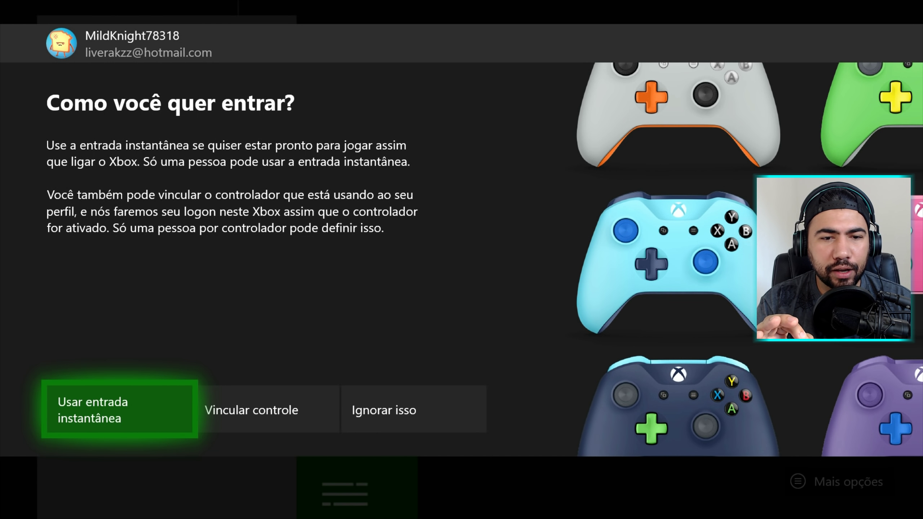
key("Right")
key("Right")
key("Return")
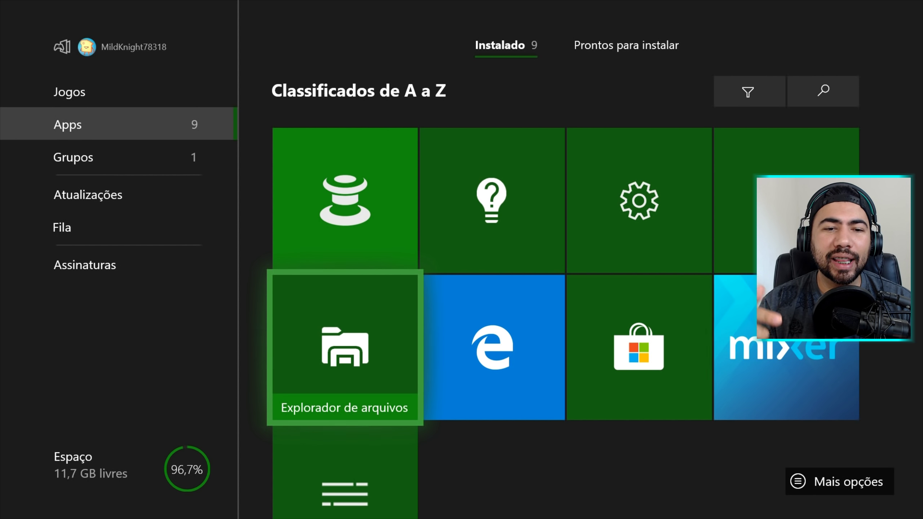
In Explorador de arquivos, view This Device folders and Recent files, then exit
key("Return")
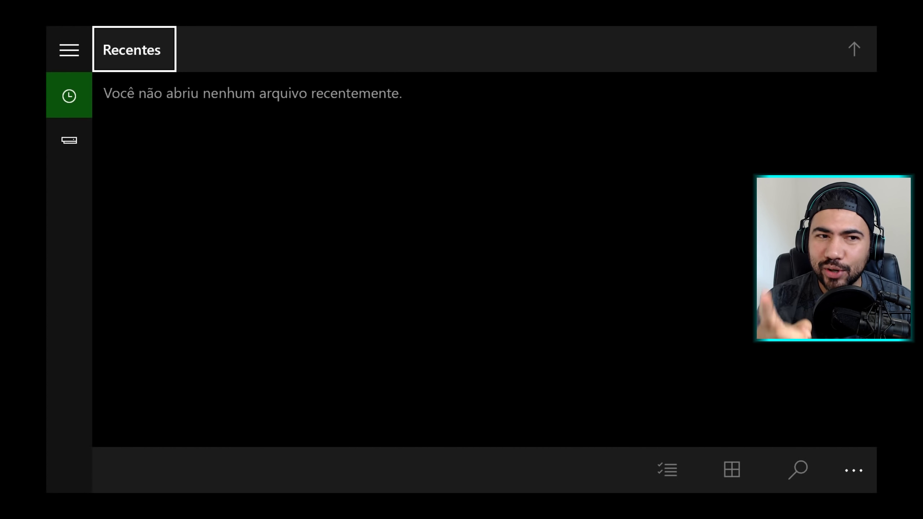
key("Left")
key("Down")
key("Down")
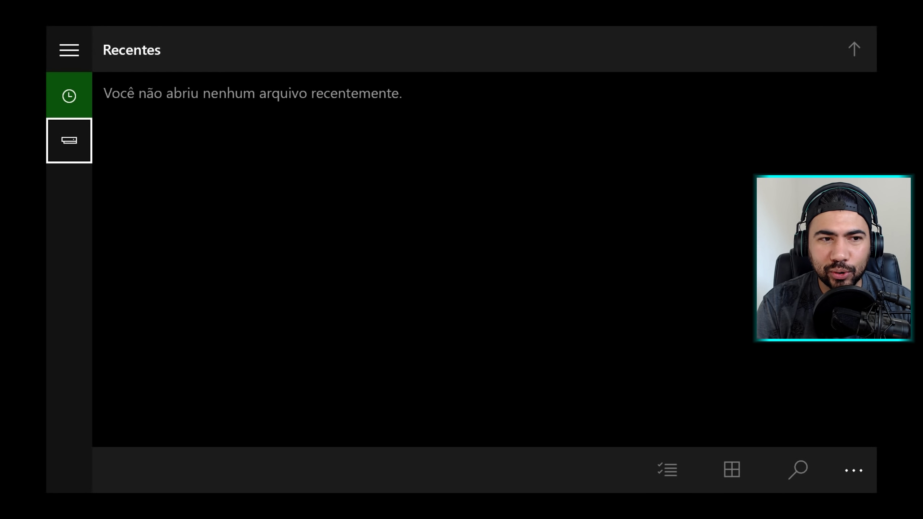
key("Return")
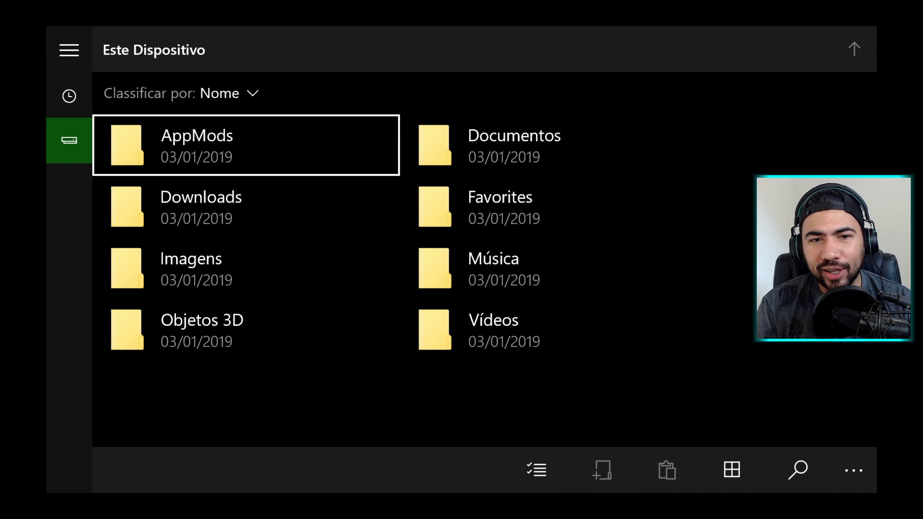
key("Escape")
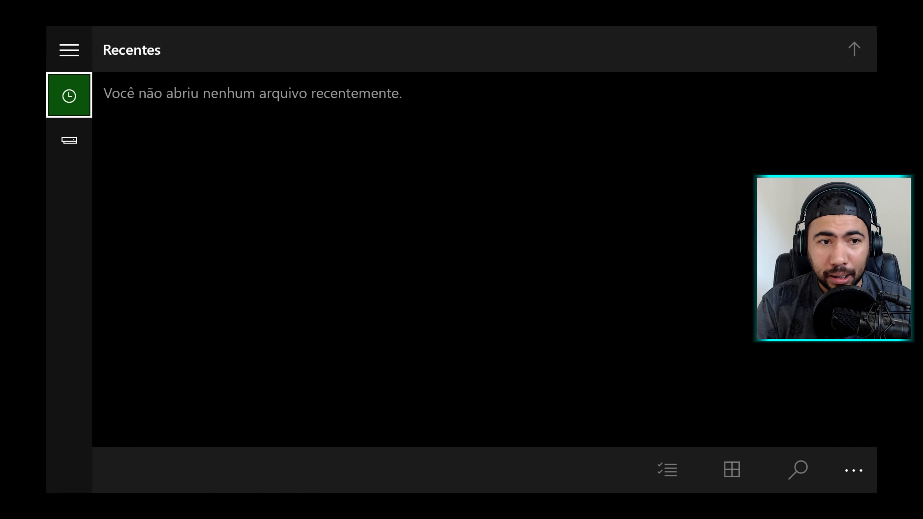
key("Escape")
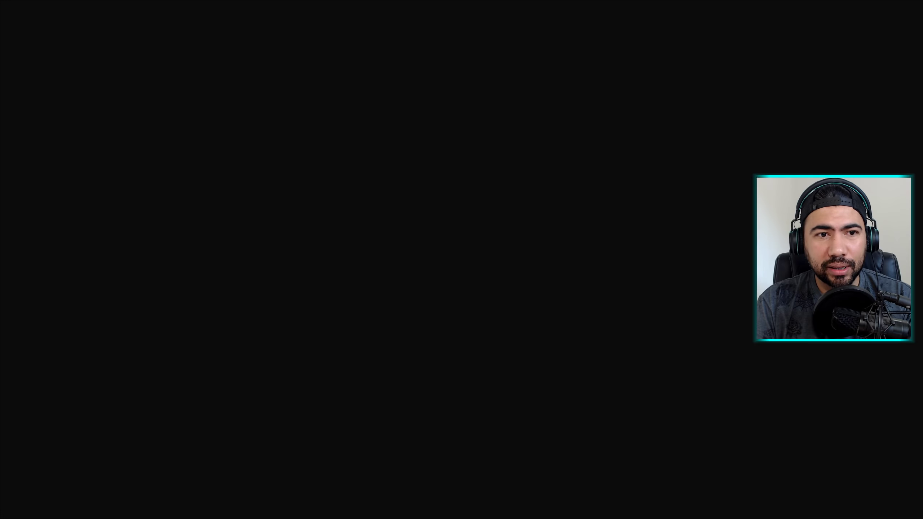
Browse the installed apps and the library categories
key("Up")
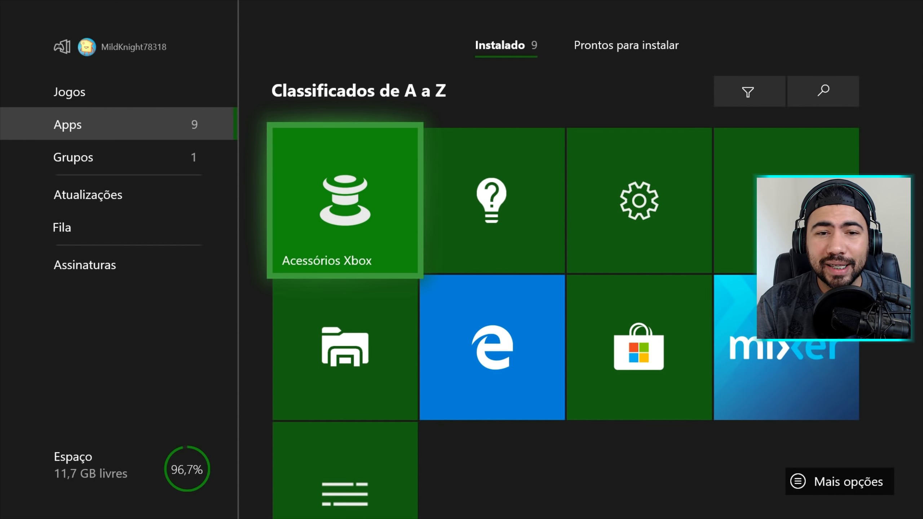
key("Right")
key("Right")
key("Down")
key("Down")
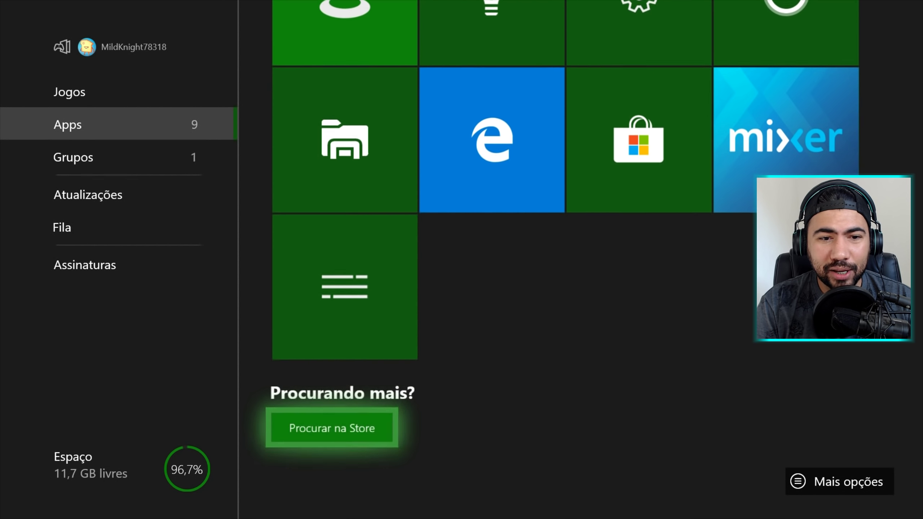
key("Up")
key("Up")
key("Up")
key("Right")
key("Right")
key("Down")
key("Down")
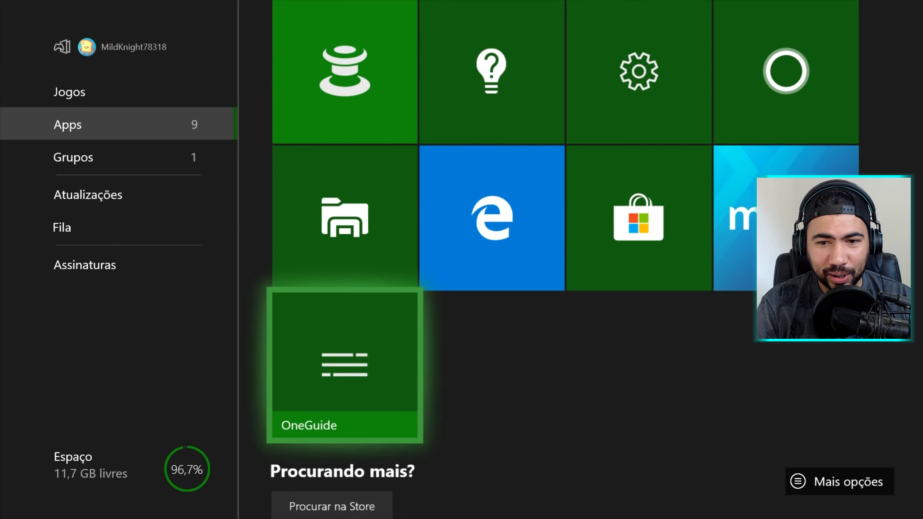
key("Left")
key("Down")
key("Up")
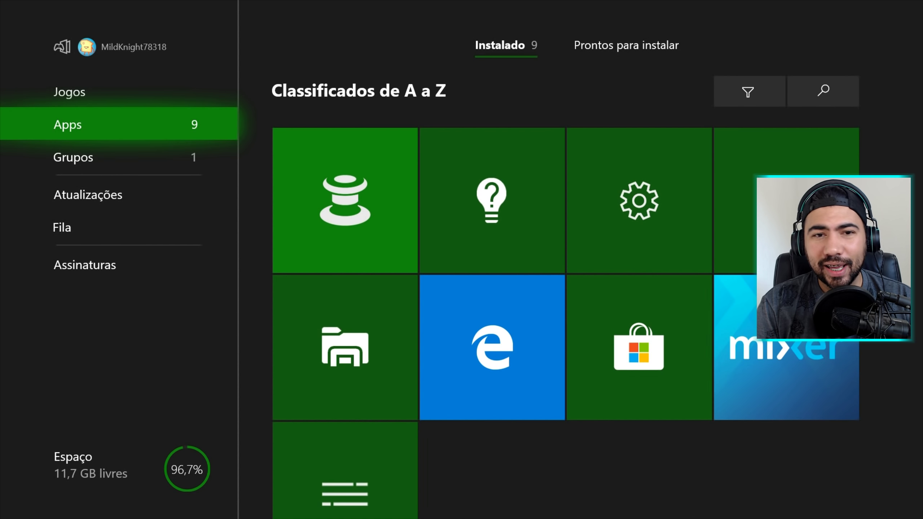
Launch OneGuide to see its TV setup page, then return to the Home screen
key("Right")
key("Down")
key("Down")
key("Return")
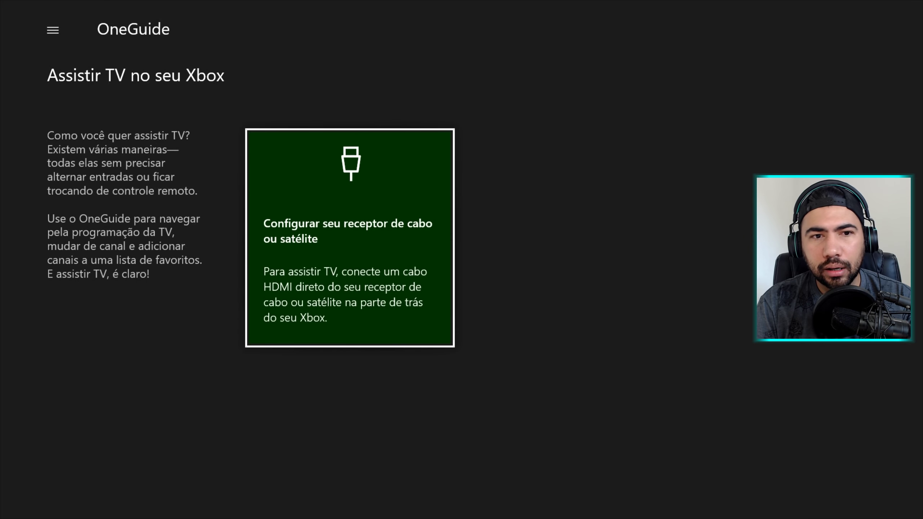
key("Escape")
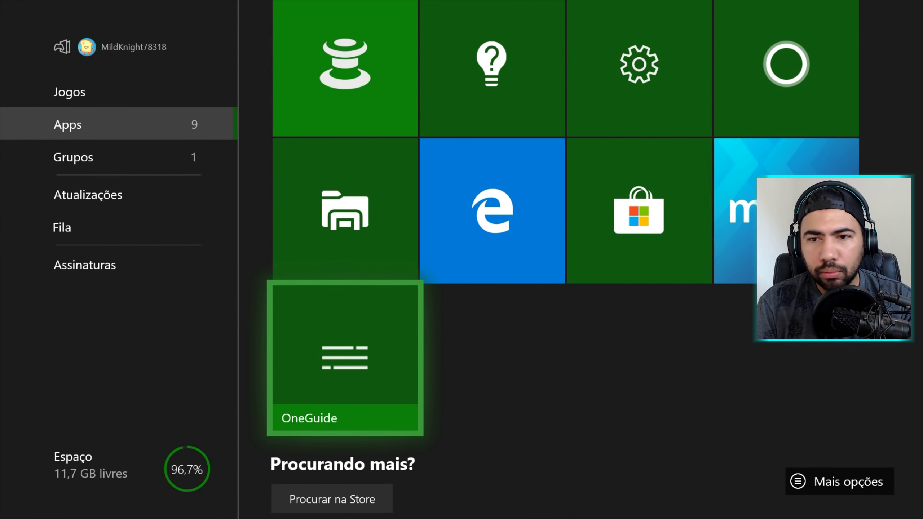
key("Escape")
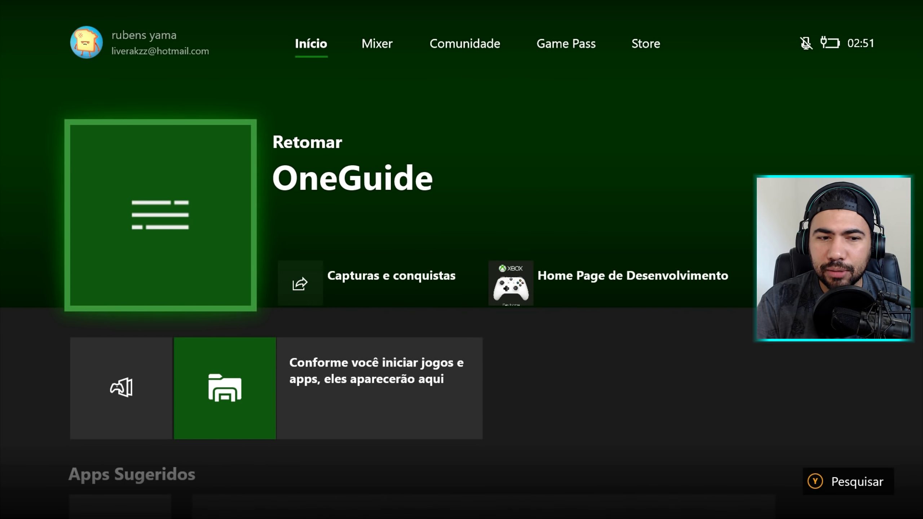
Tour the Mixer, Comunidade, Game Pass and Store pages
key("Down")
key("Down")
key("Up")
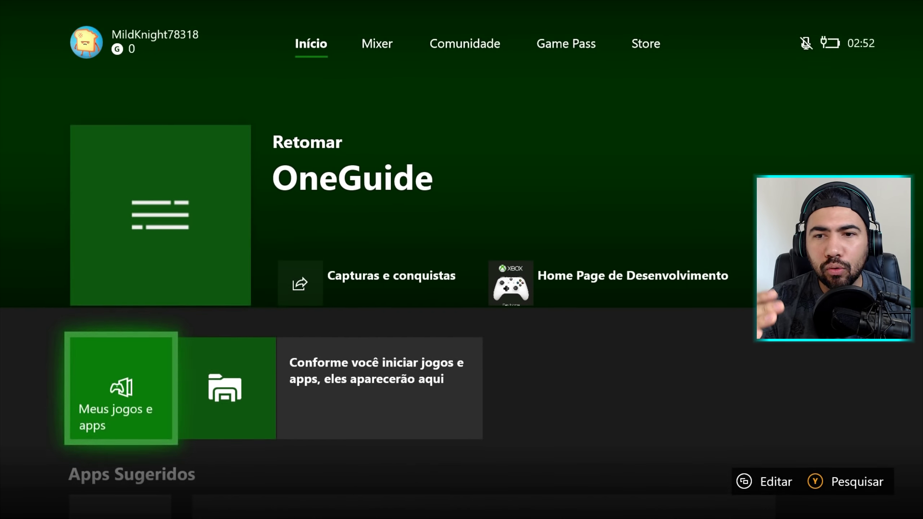
key("Up")
key("Right")
key("Right")
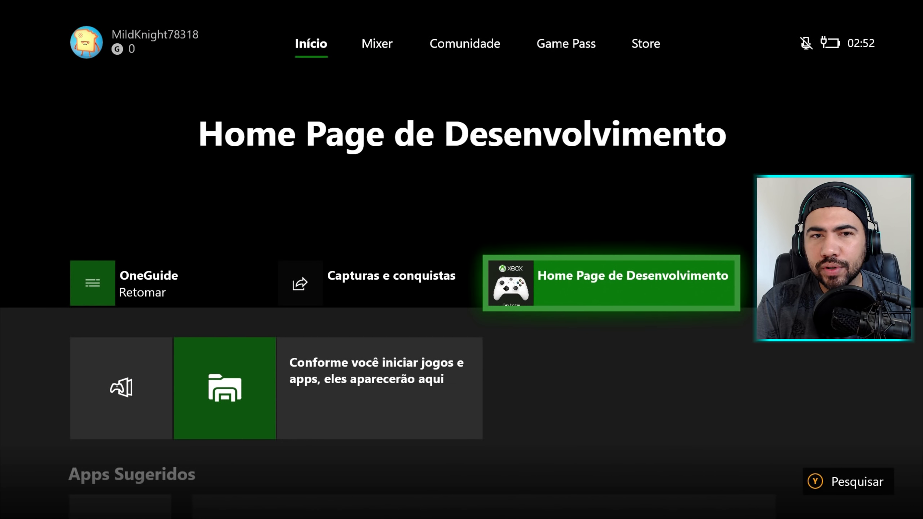
key("Up")
key("Right")
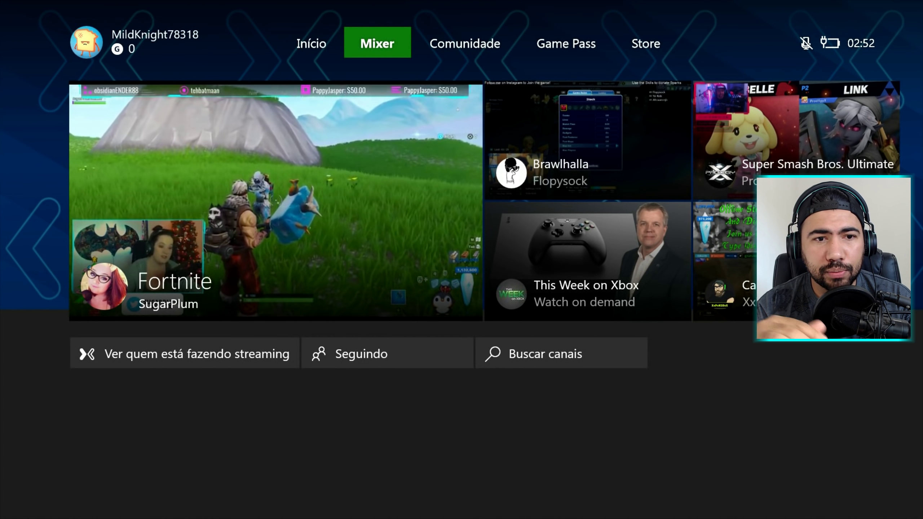
key("Right")
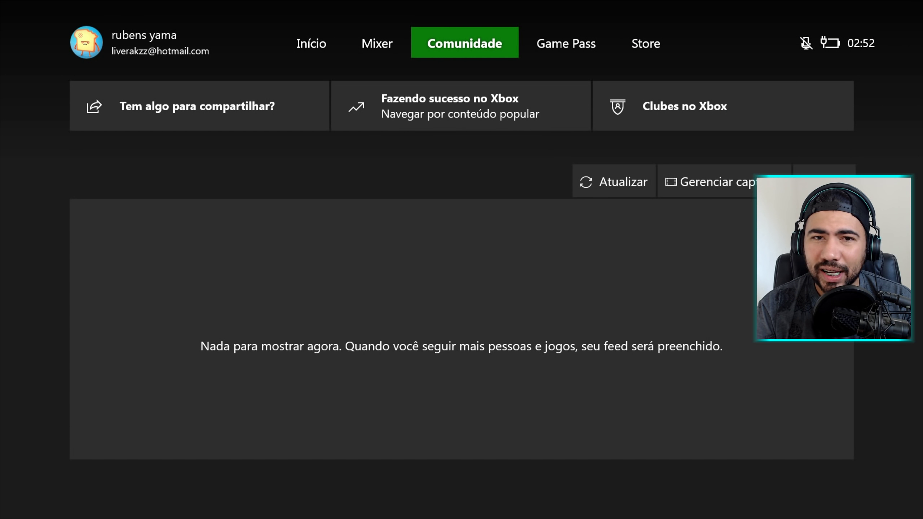
key("Right")
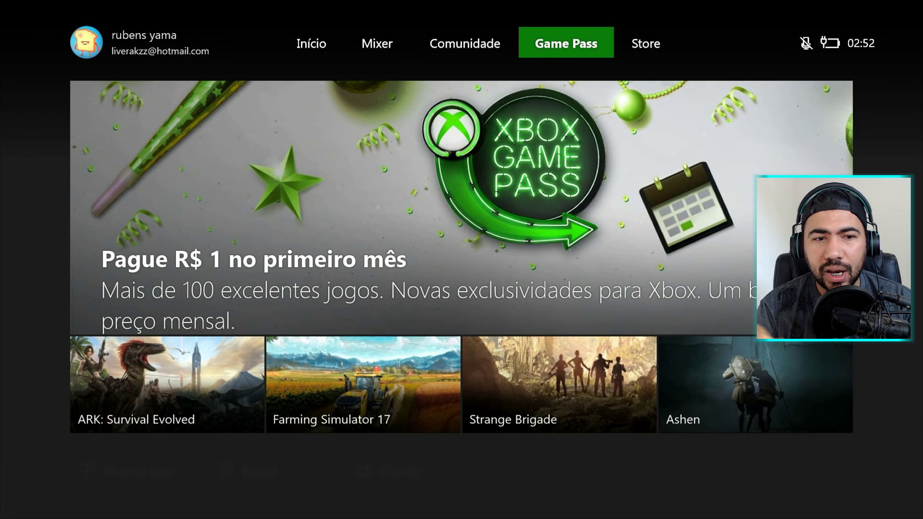
key("Down")
key("Down")
key("Down")
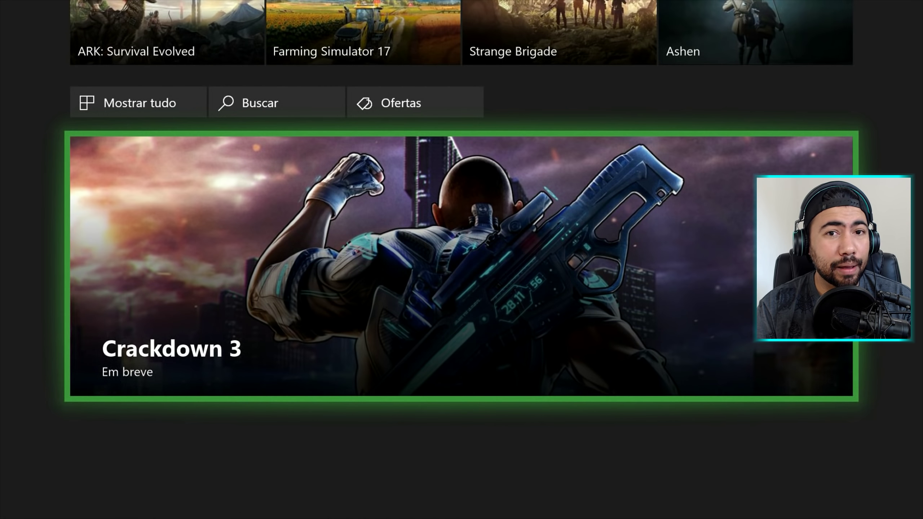
key("Up")
key("Up")
key("Up")
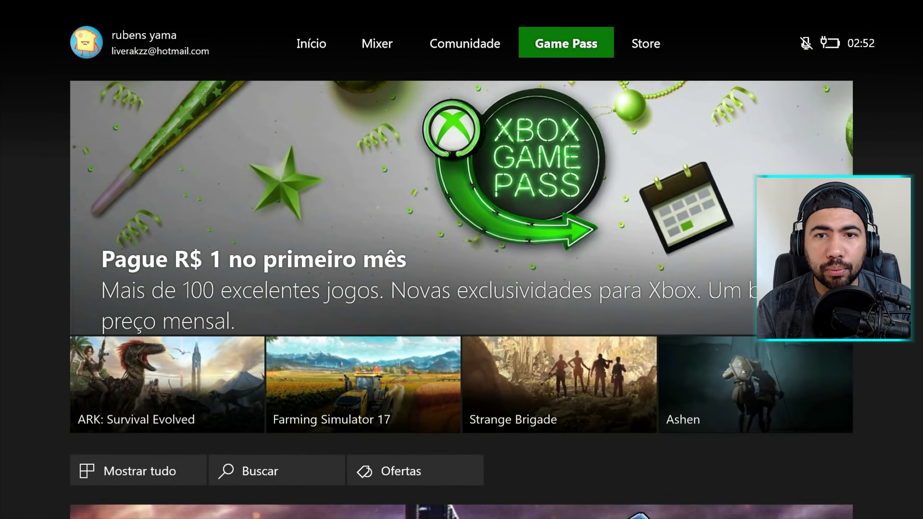
key("Right")
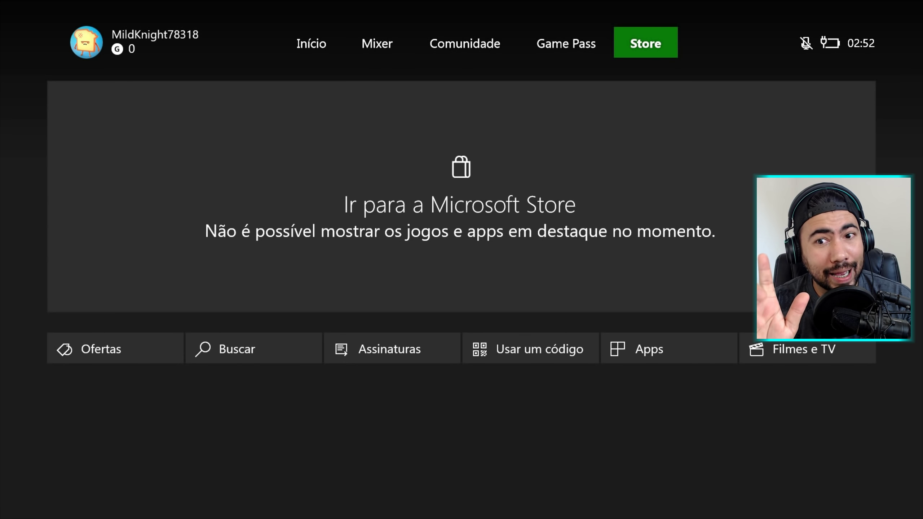
Return to Início and launch Home Page de Desenvolvimento
key("Left")
key("Left")
key("Left")
key("Left")
key("Left")
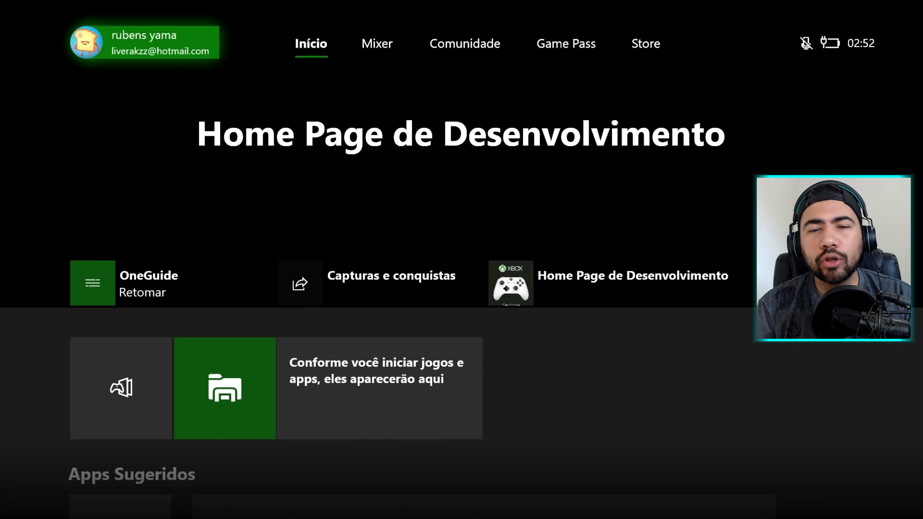
key("Down")
key("Right")
key("Right")
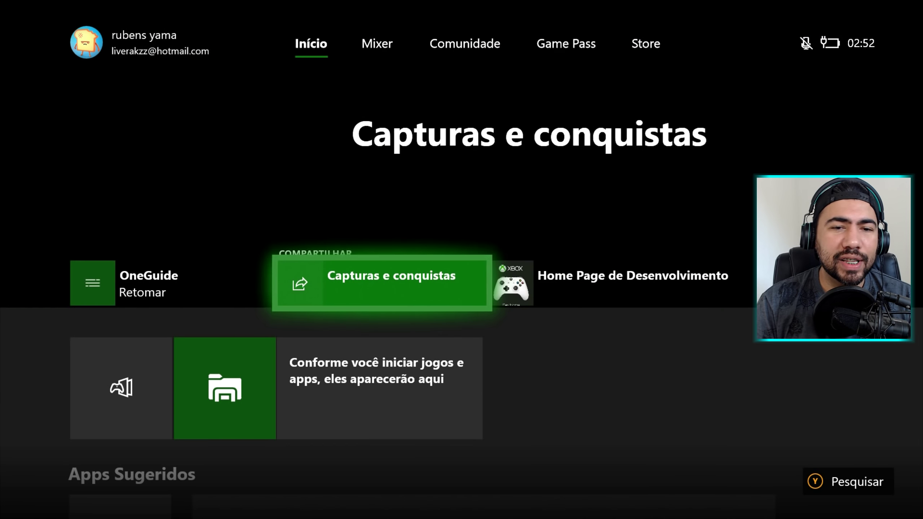
key("Return")
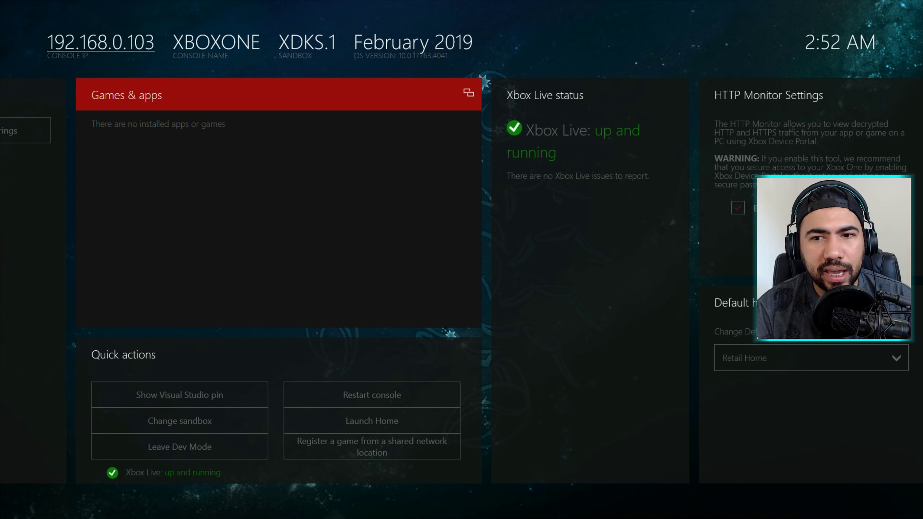
Choose Leave Dev Mode in Quick actions to bring up its confirmation dialog
key("Down")
key("Down")
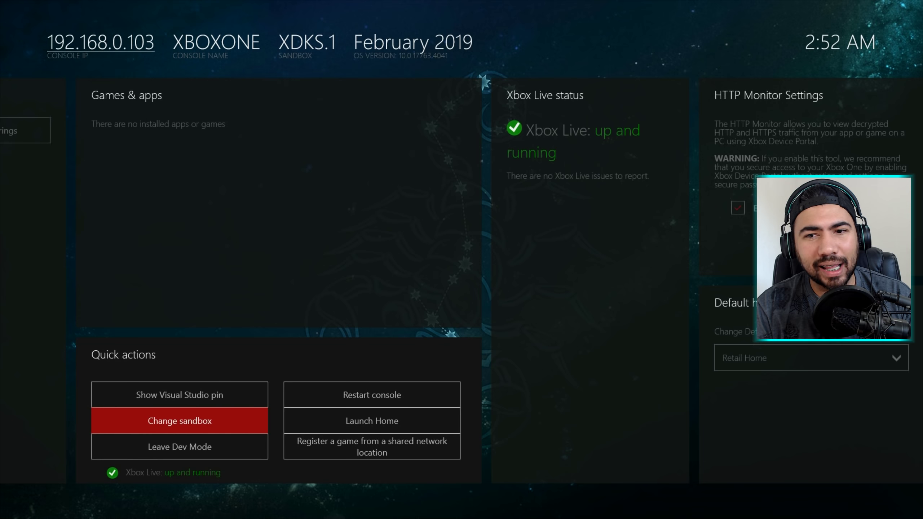
key("Down")
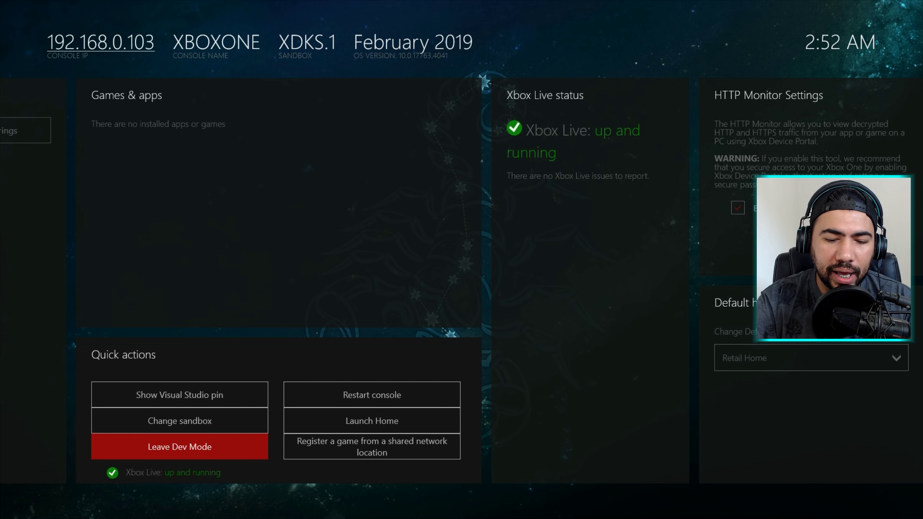
key("Return")
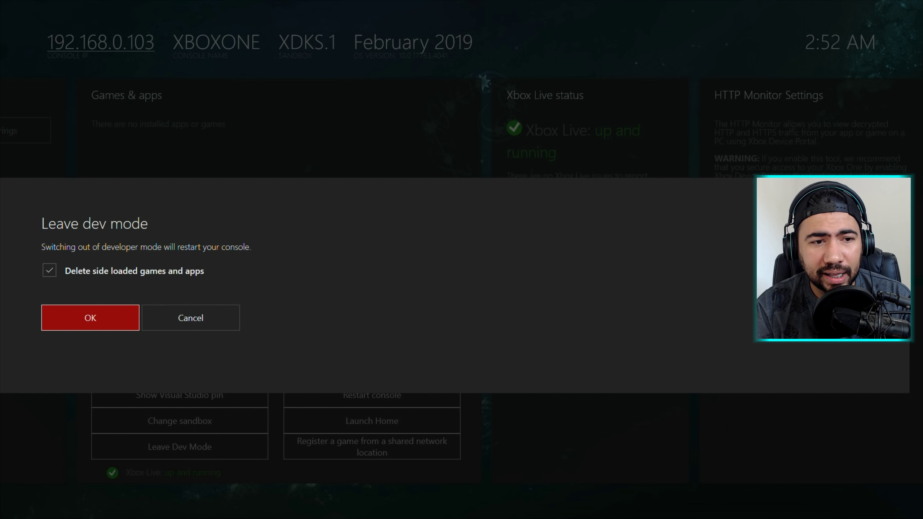
Confirm leaving dev mode to restart the console, then sign out of Partner Center
key("Return")
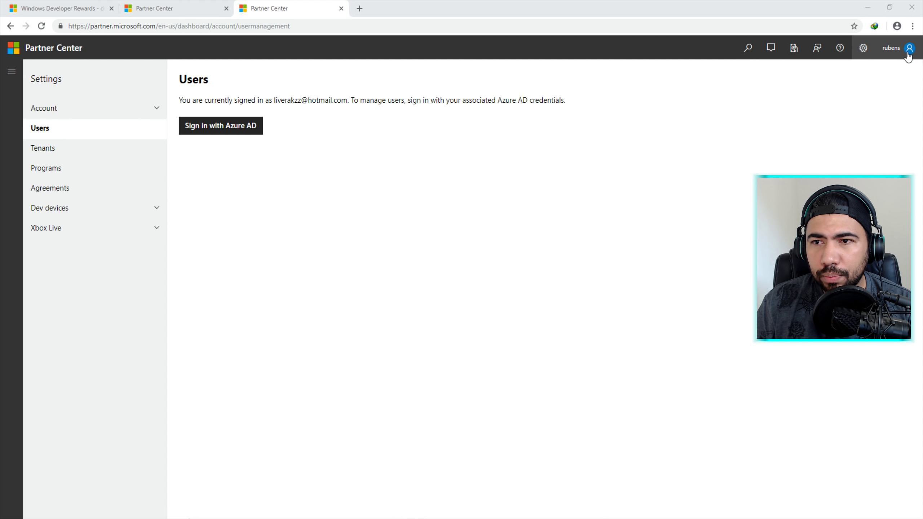
left_click(908, 51)
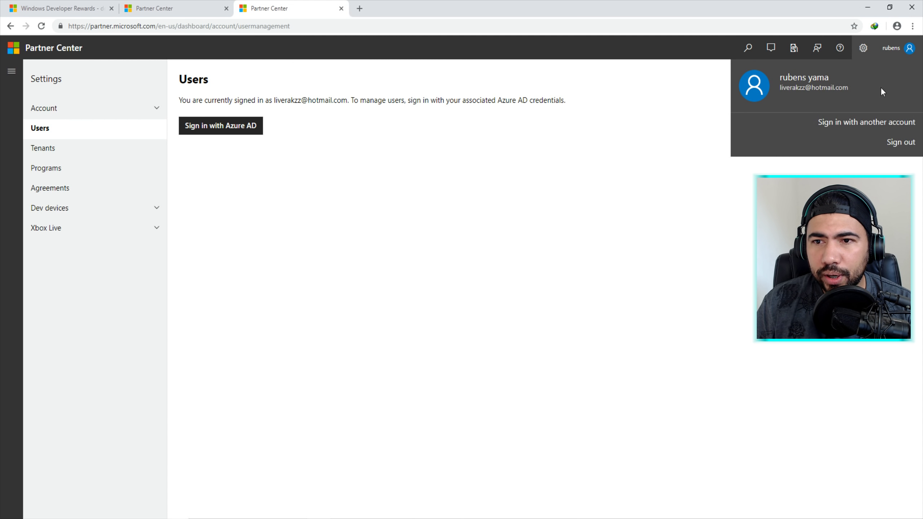
left_click(893, 145)
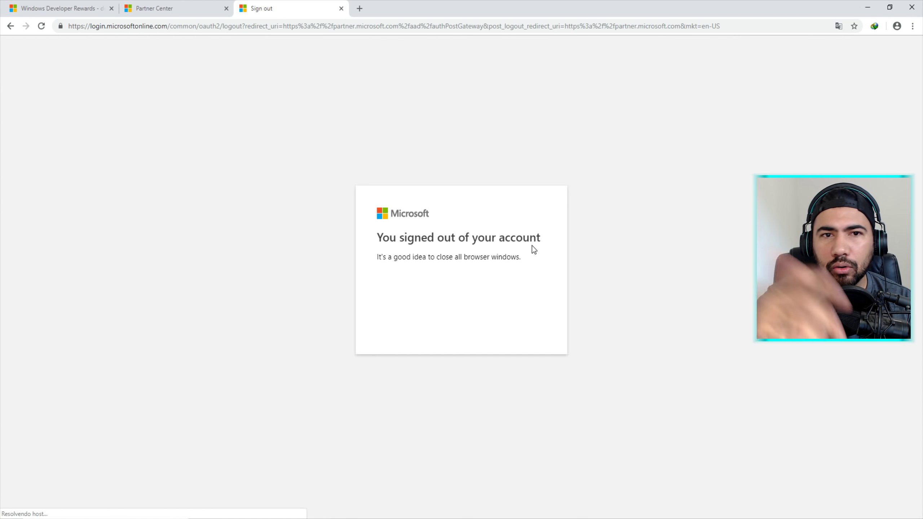